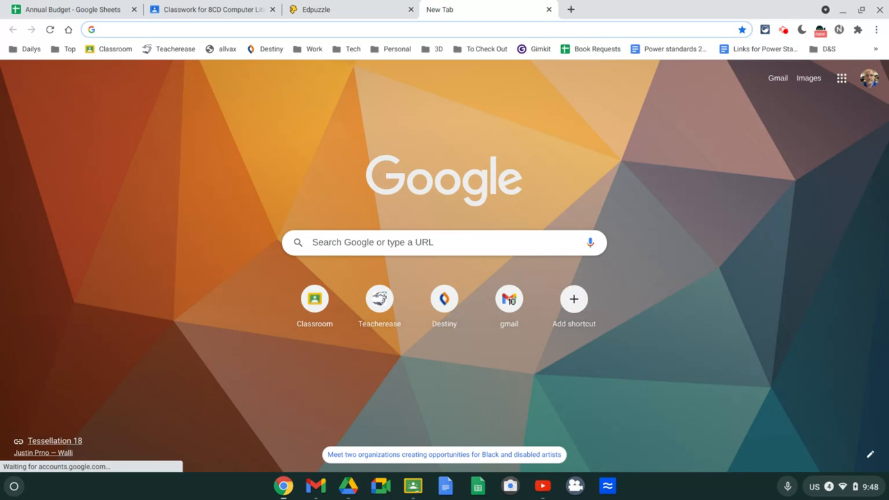
# Go to Google Sheets and create a new blank spreadsheet
pyautogui.click(841, 80)
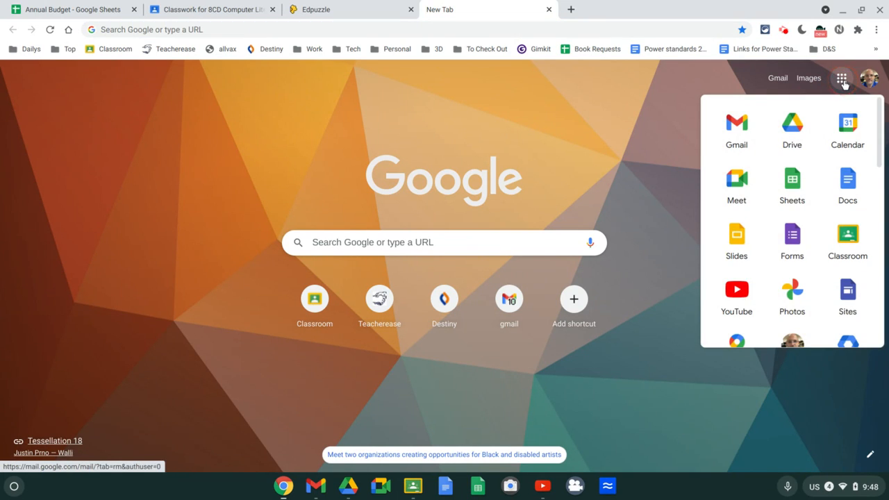
pyautogui.click(787, 184)
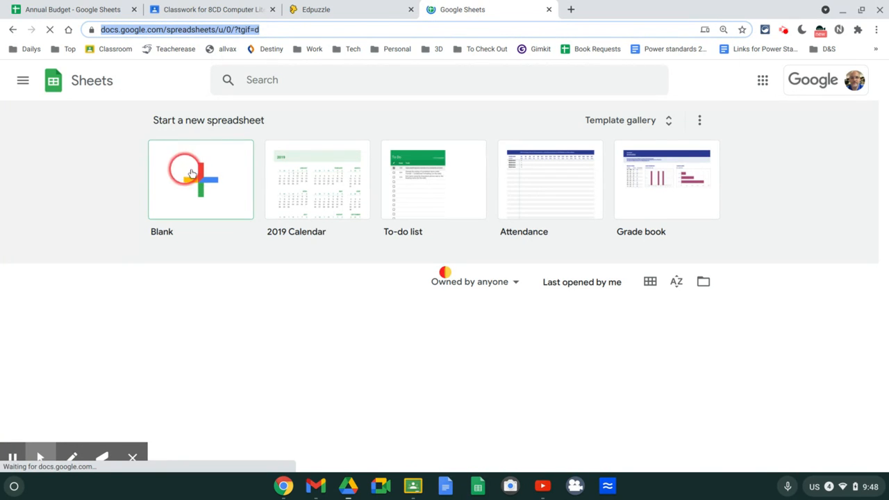
pyautogui.click(200, 175)
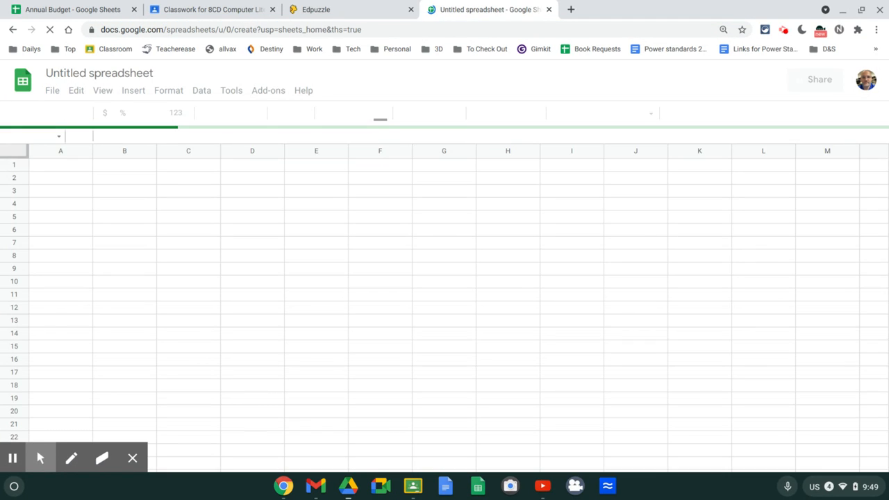
pyautogui.click(17, 236)
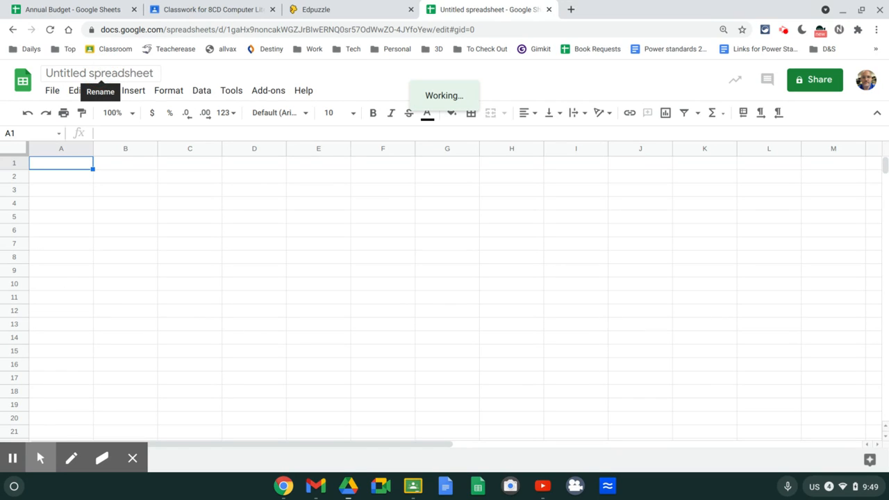
# Rename the untitled spreadsheet as "Annual Budget 2021"
pyautogui.click(156, 72)
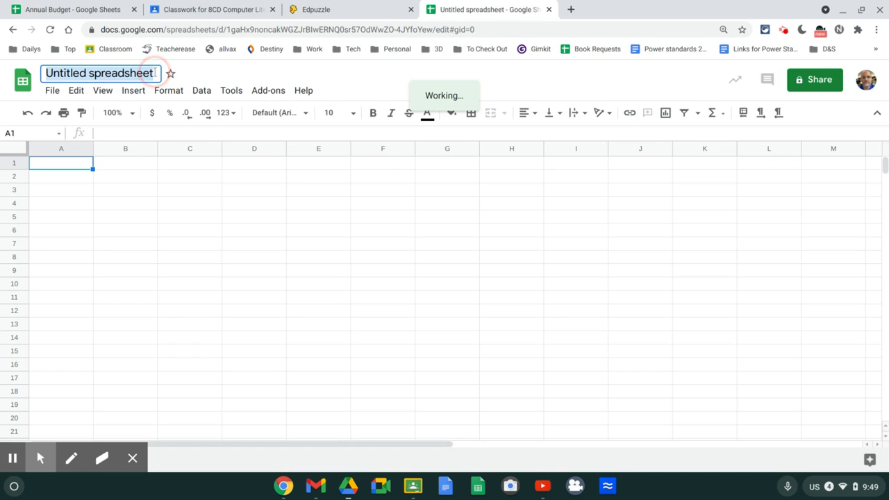
pyautogui.write('Annual Budget')
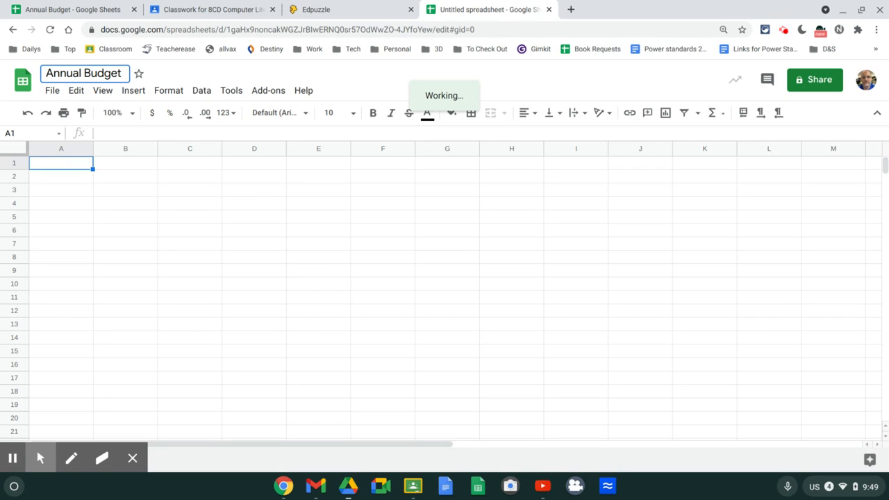
pyautogui.press('Return')
pyautogui.click(109, 179)
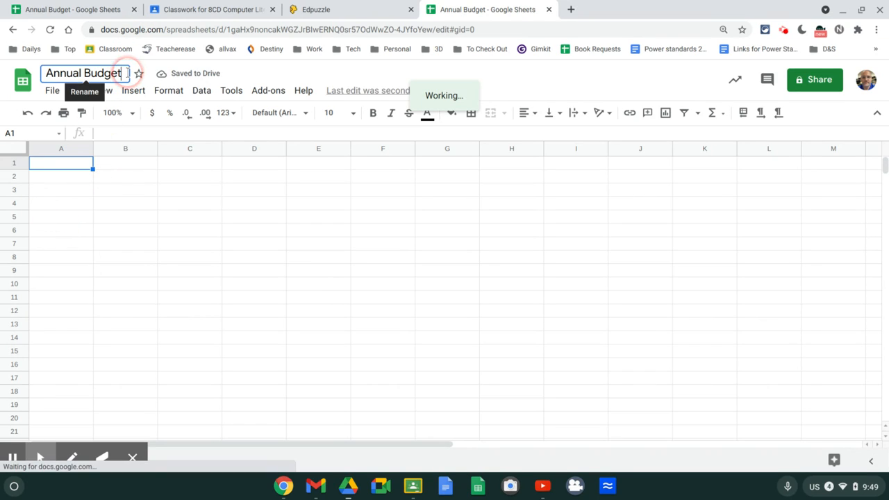
pyautogui.write('2021')
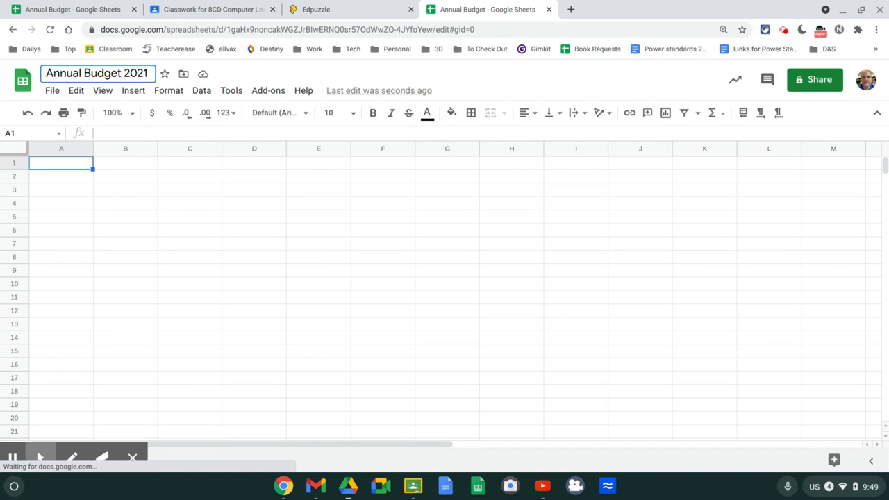
pyautogui.press('Return')
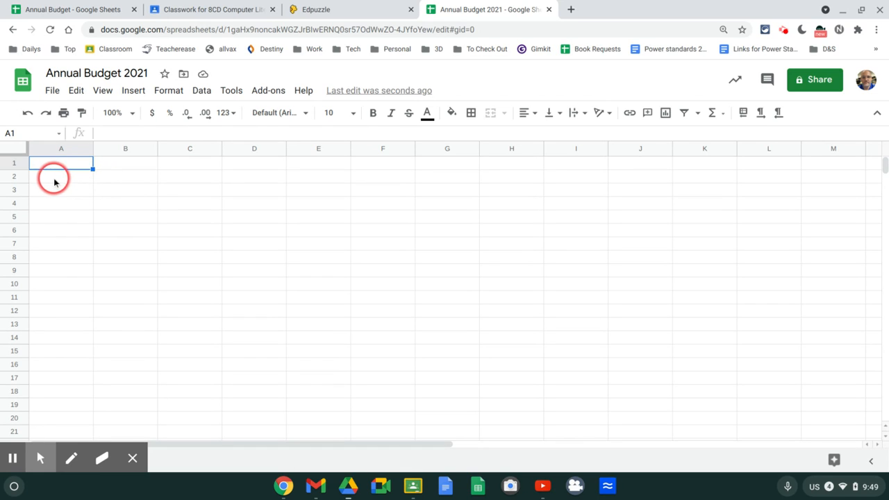
pyautogui.click(120, 180)
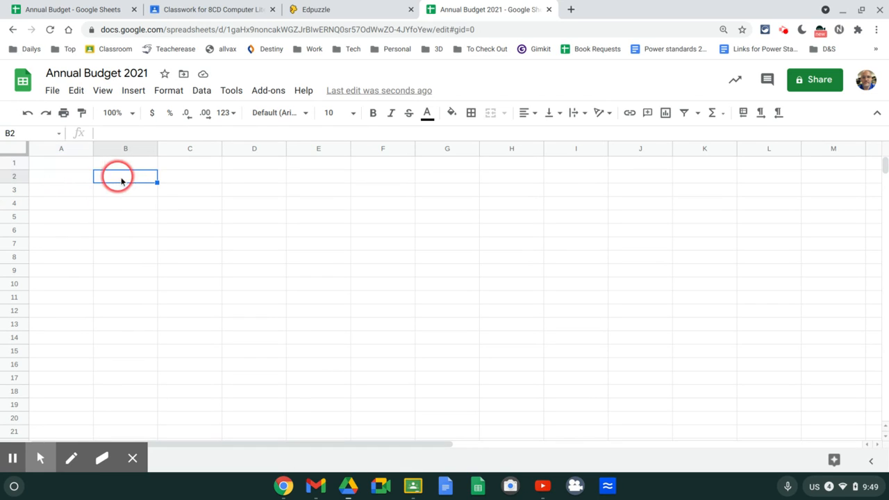
pyautogui.click(205, 206)
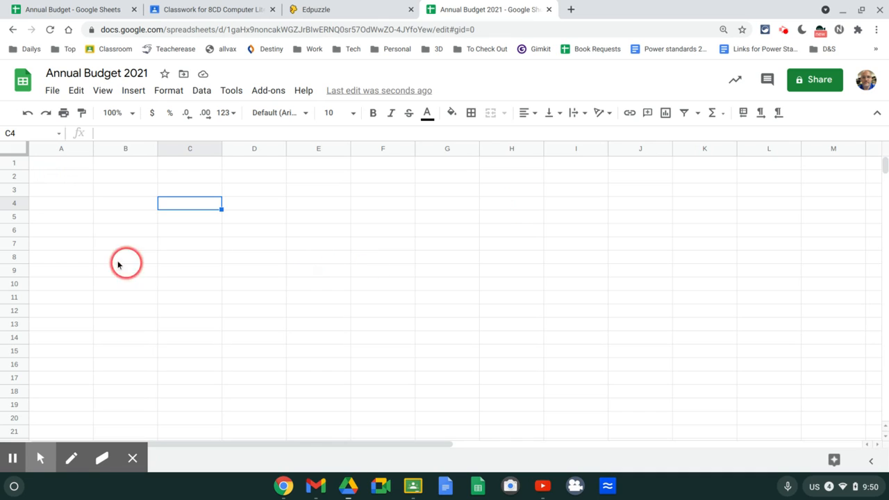
# Enter the headings "Fixed Expenses" in A1, "Jan" in B1 and "Feb" in C1
pyautogui.click(69, 167)
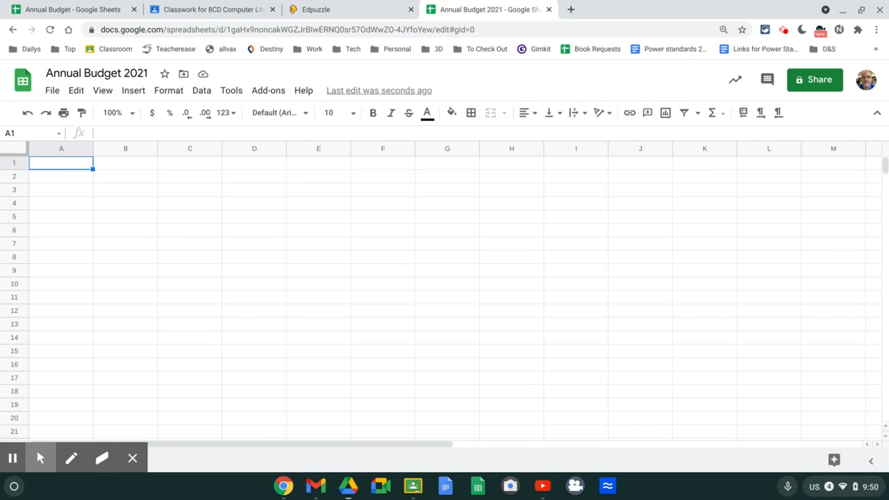
pyautogui.write('Fixed Expenses')
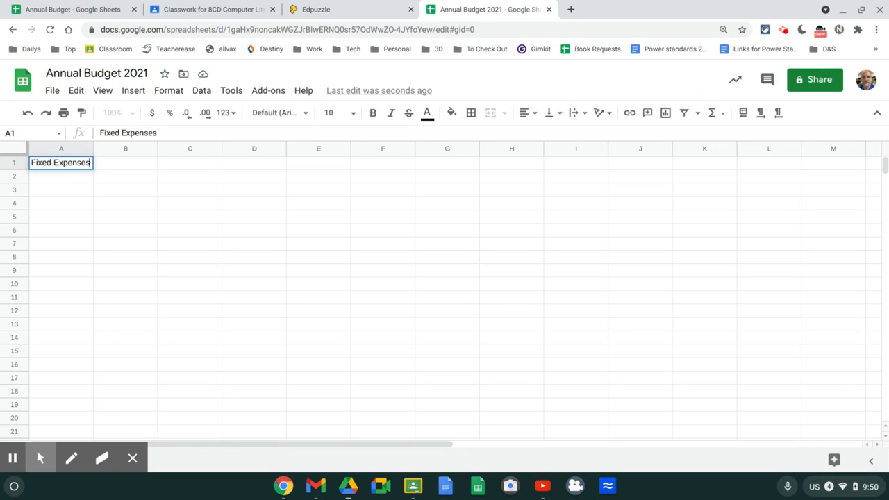
pyautogui.press('Tab')
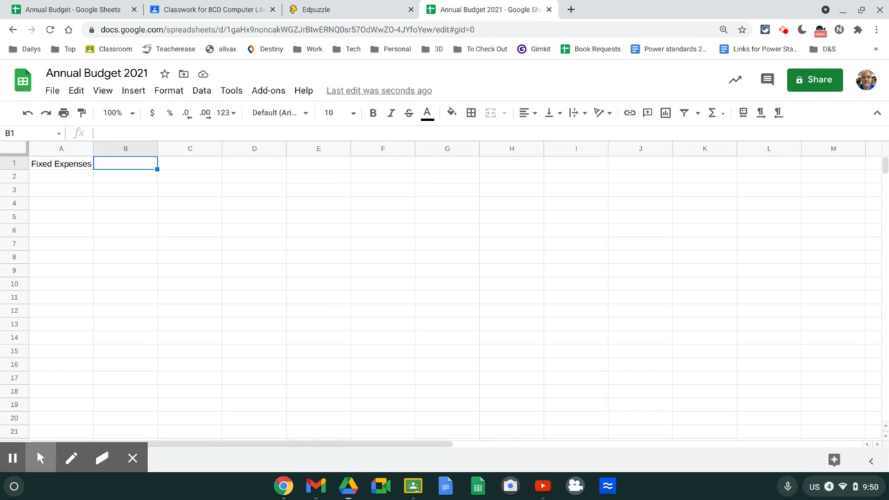
pyautogui.write('Jan')
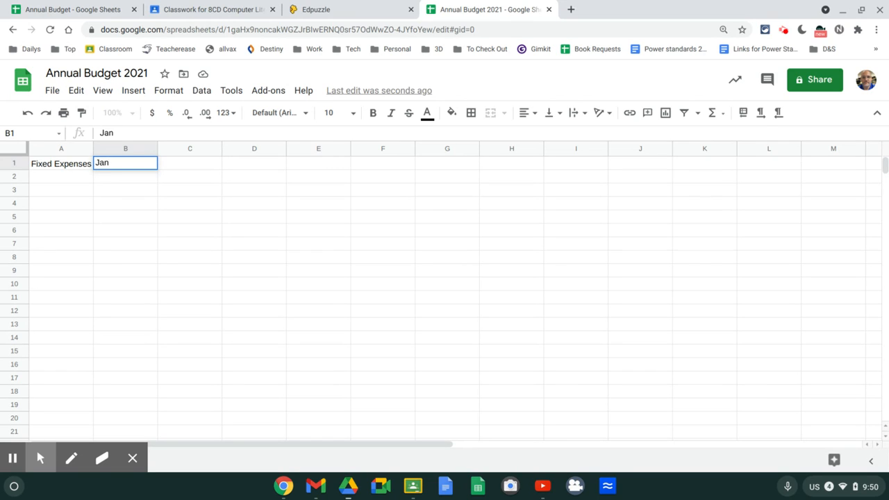
pyautogui.press('Tab')
pyautogui.write('F')
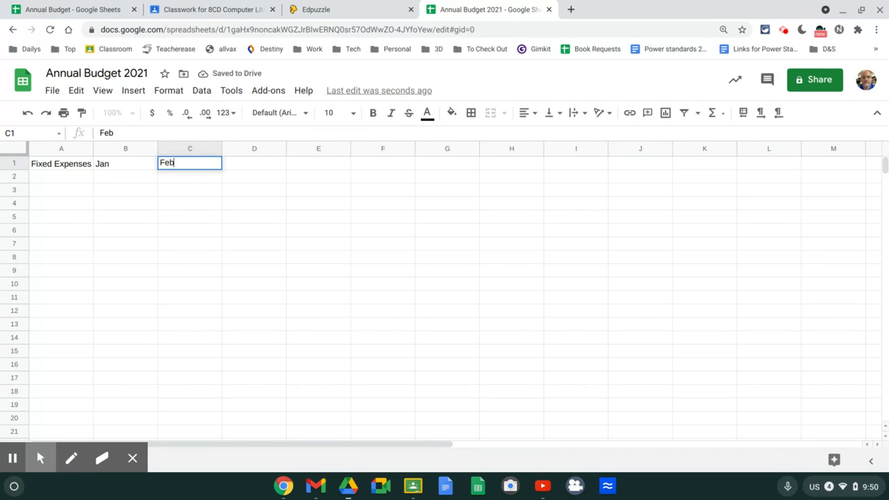
pyautogui.press('Return')
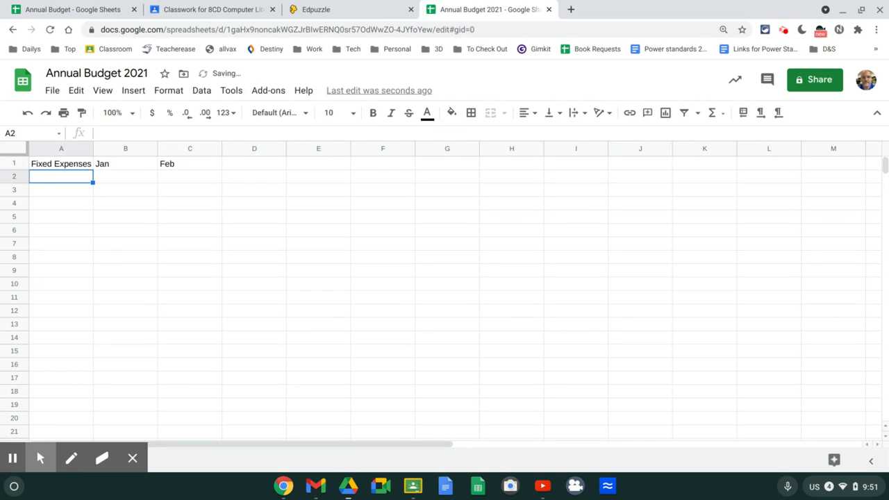
# Extend the Jan–Feb month series in B1:C1 across row 1 through Dec in M1
pyautogui.click(113, 165)
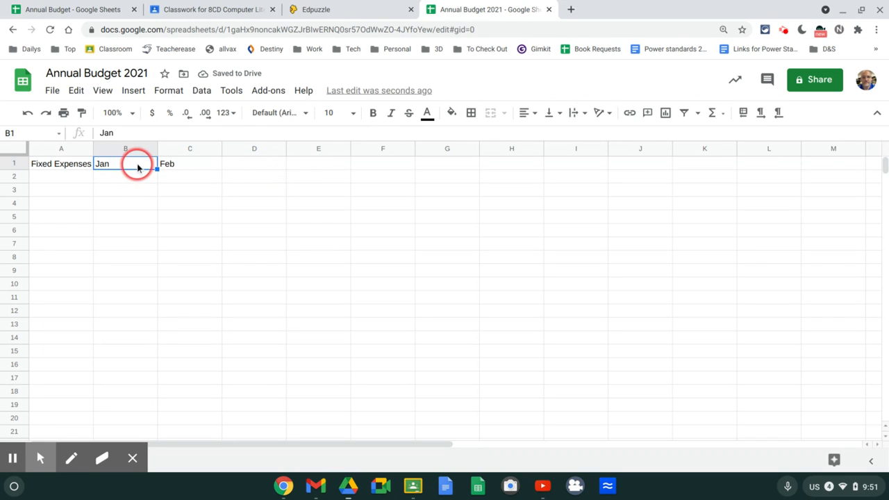
pyautogui.moveTo(127, 164); pyautogui.dragTo(185, 164)
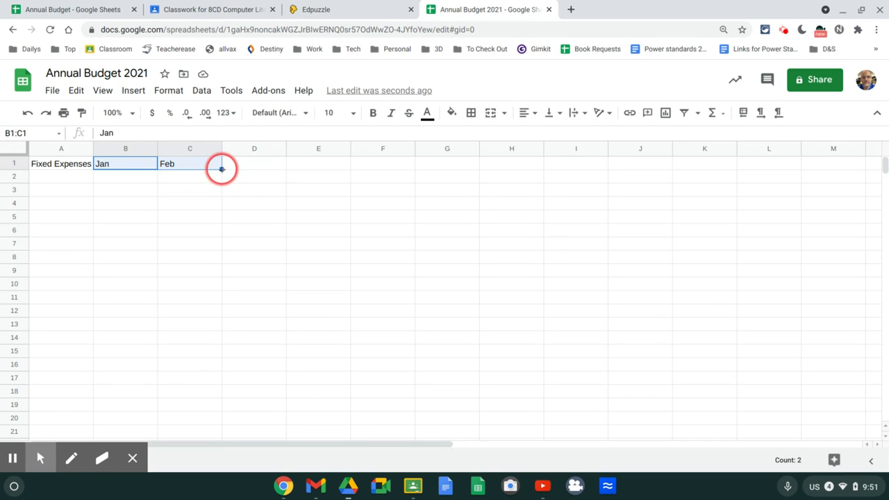
pyautogui.moveTo(221, 170); pyautogui.dragTo(825, 167)
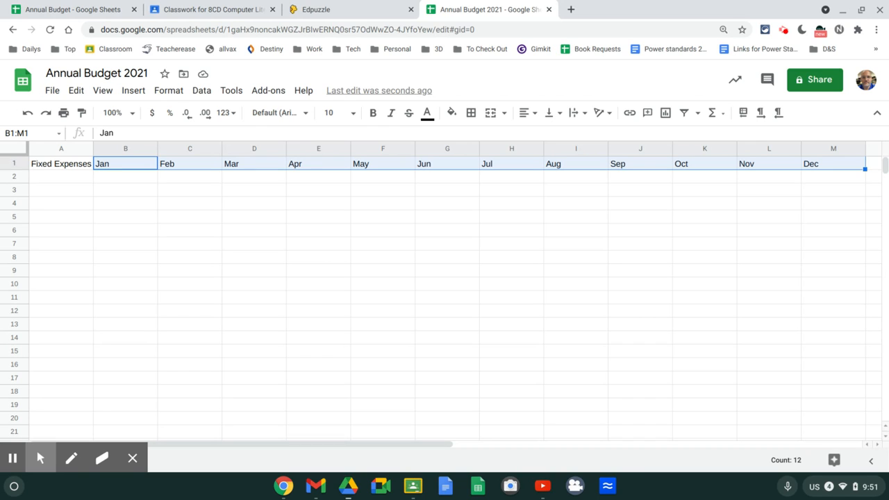
pyautogui.click(204, 225)
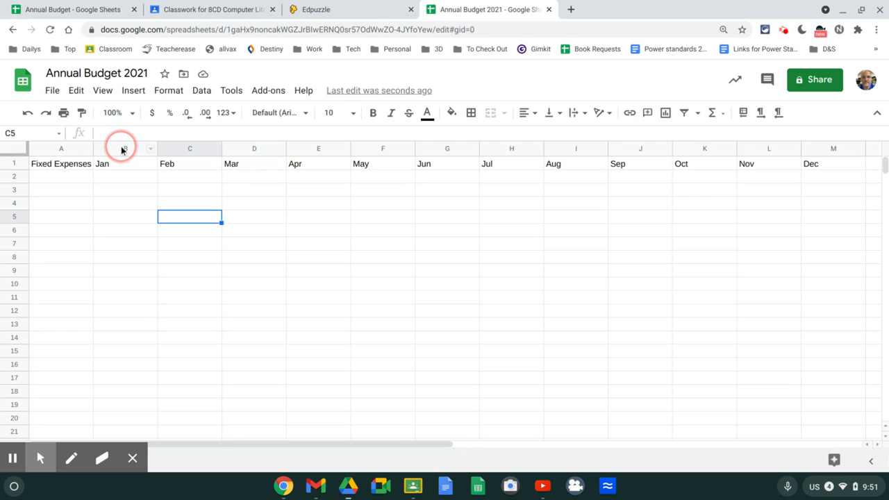
pyautogui.moveTo(129, 148); pyautogui.dragTo(637, 166)
pyautogui.moveTo(757, 154)
pyautogui.mouseDown()
pyautogui.moveTo(833, 149)
pyautogui.moveTo(756, 159)
pyautogui.mouseUp()
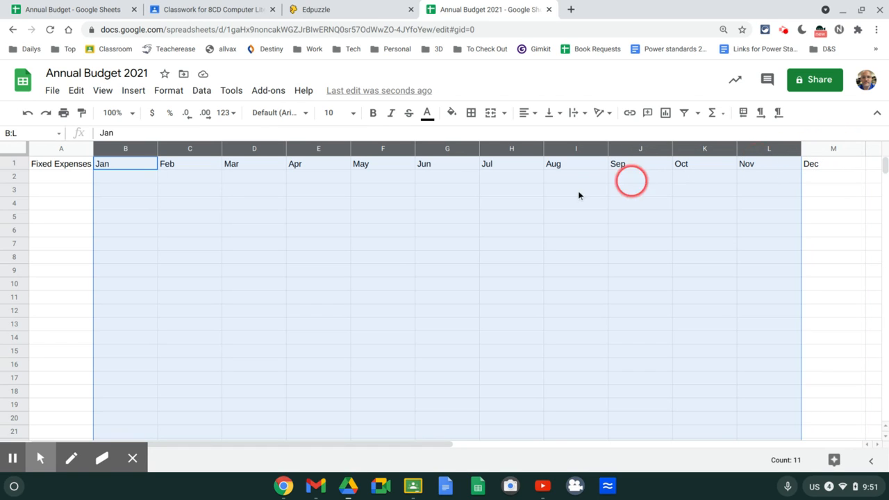
pyautogui.click(410, 266)
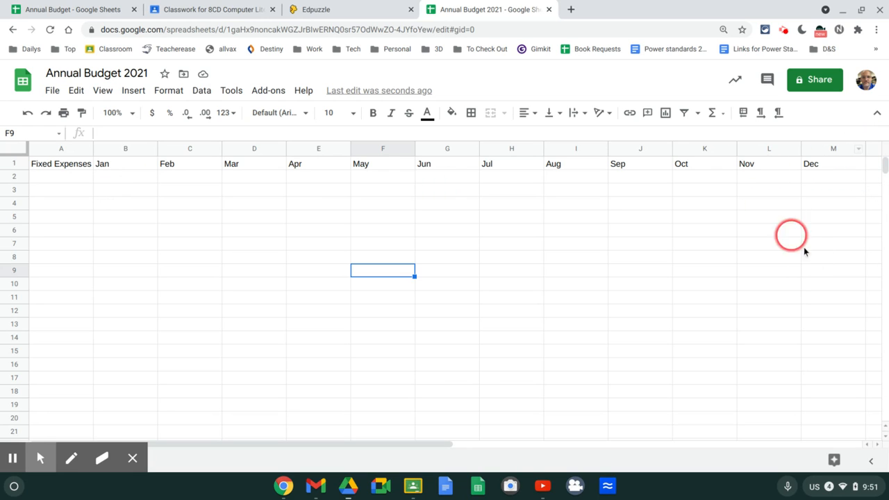
pyautogui.hscroll(4, 813, 259)
pyautogui.hscroll(-4, 813, 259)
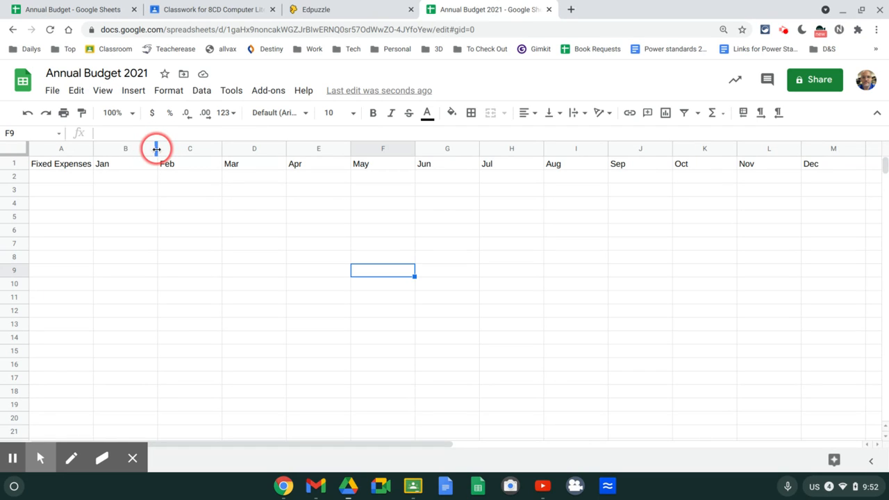
# Narrow the Jan, Feb and Mar columns one at a time
pyautogui.moveTo(157, 150); pyautogui.dragTo(138, 150)
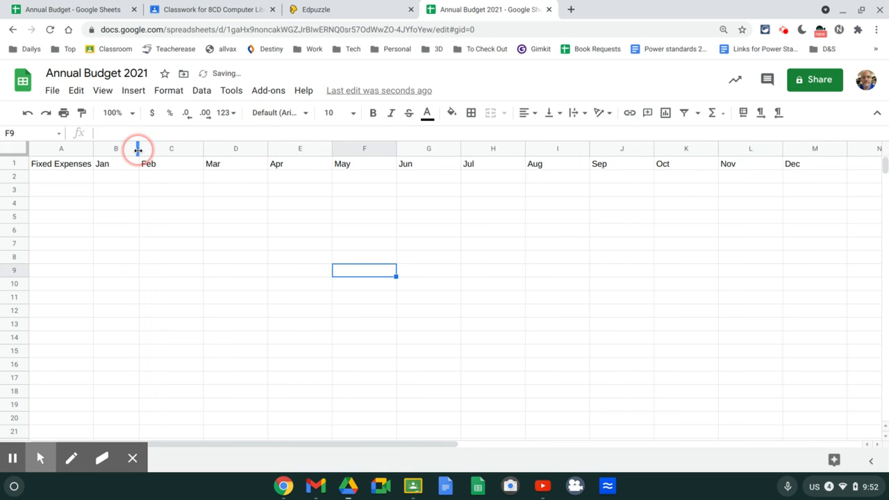
pyautogui.moveTo(201, 149); pyautogui.dragTo(170, 149)
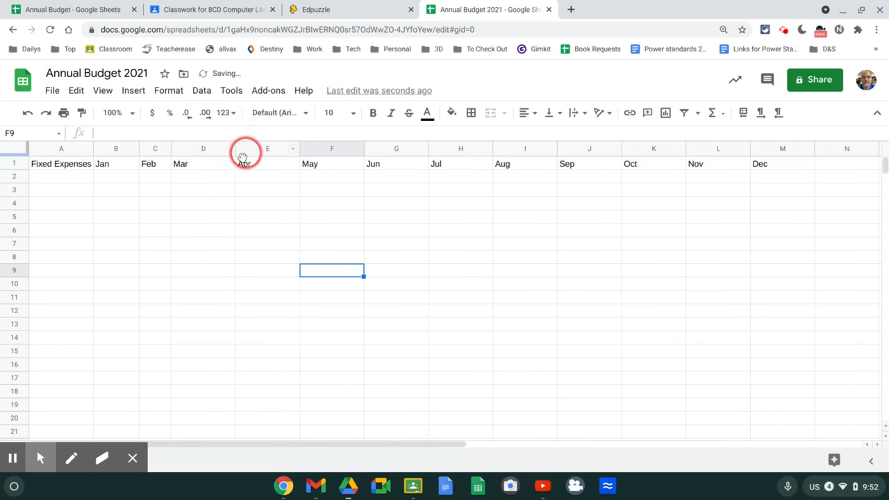
pyautogui.moveTo(235, 149); pyautogui.dragTo(210, 151)
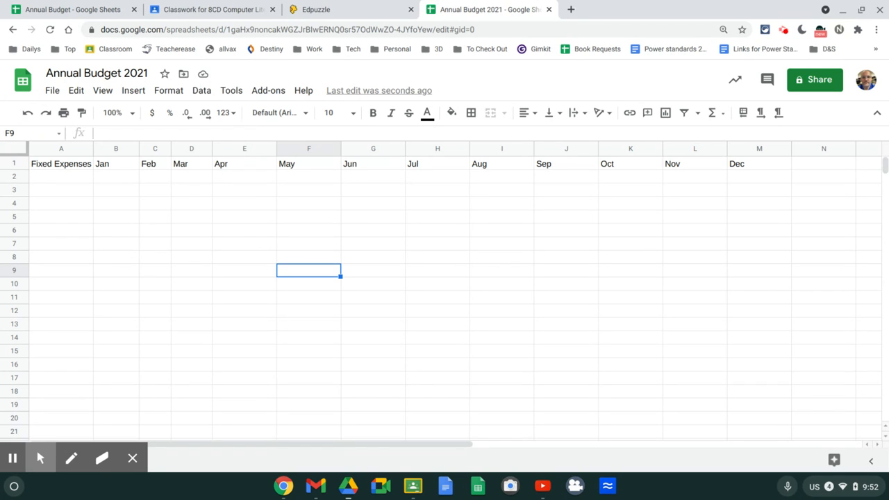
pyautogui.click(111, 150)
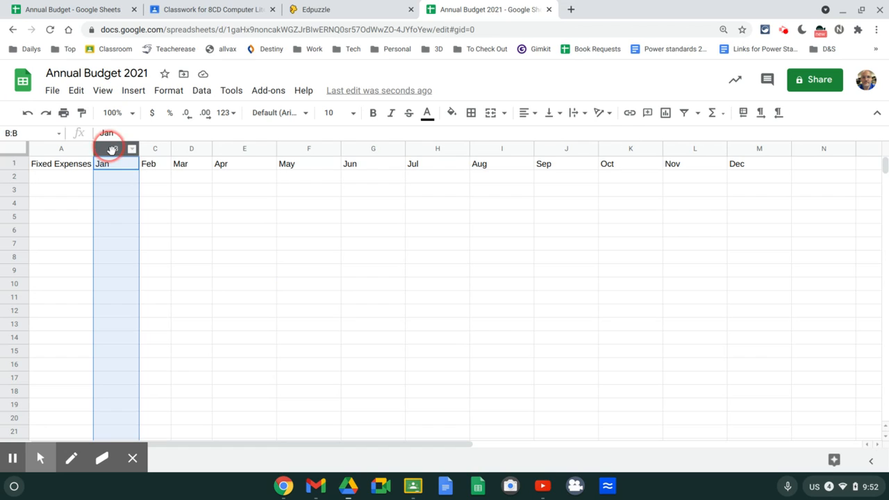
pyautogui.moveTo(111, 150); pyautogui.dragTo(112, 150)
pyautogui.click(226, 187)
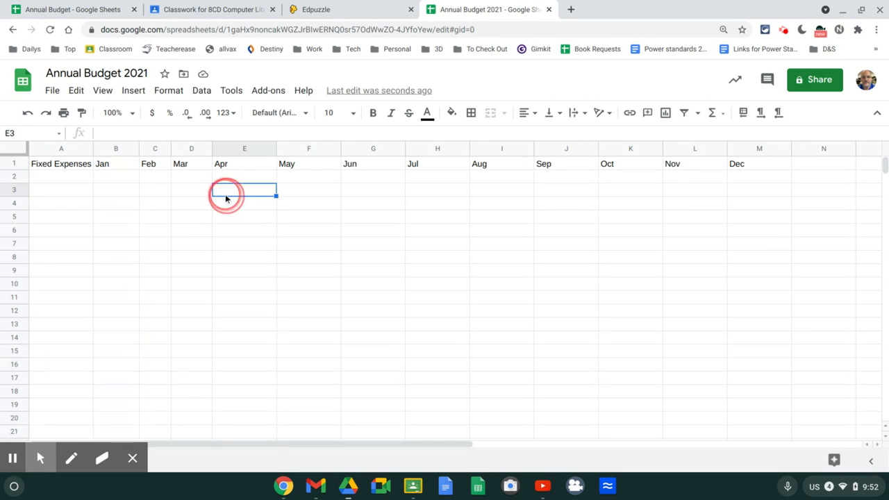
# Narrow all twelve month columns, B through M, together to one uniform width
pyautogui.click(112, 150)
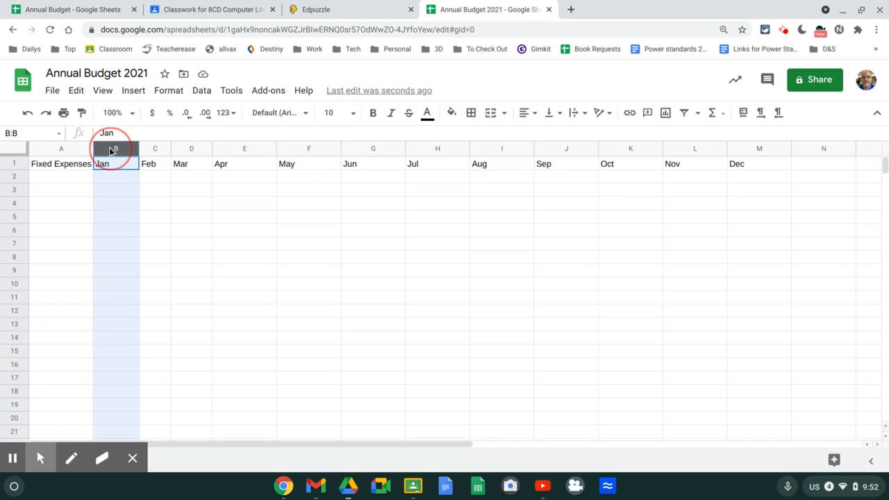
pyautogui.moveTo(112, 150); pyautogui.dragTo(755, 146)
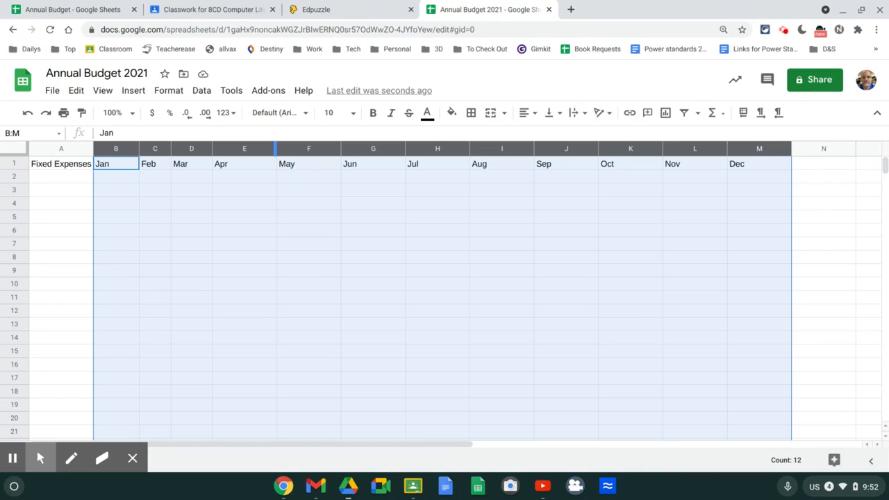
pyautogui.moveTo(275, 148); pyautogui.dragTo(253, 149)
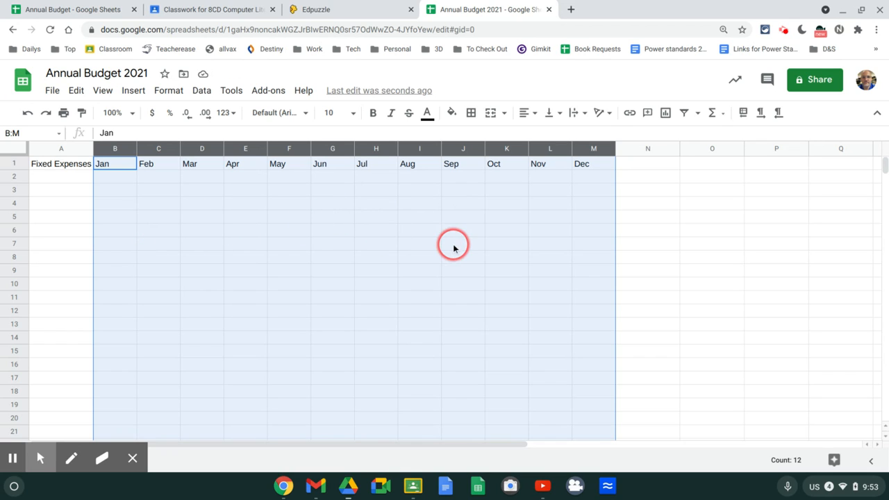
pyautogui.click(223, 247)
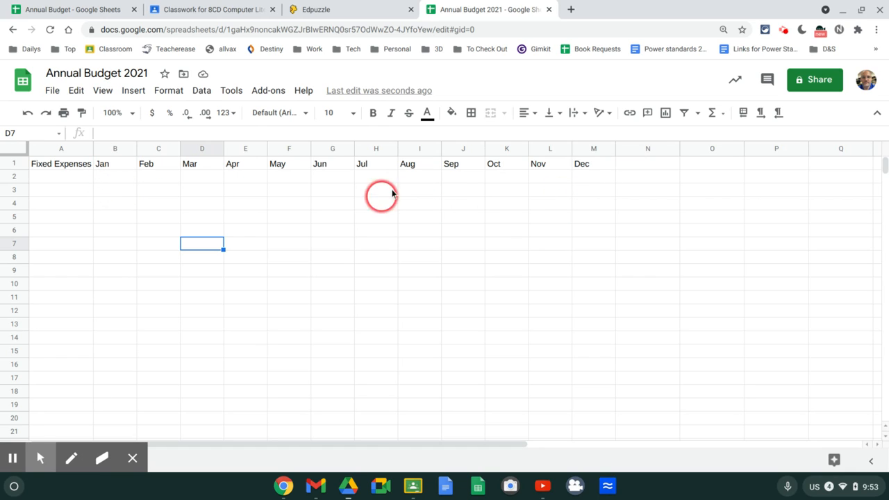
# Make rows 2 through 6 slightly taller together, with one uniform height
pyautogui.click(14, 177)
pyautogui.moveTo(16, 201); pyautogui.dragTo(17, 231)
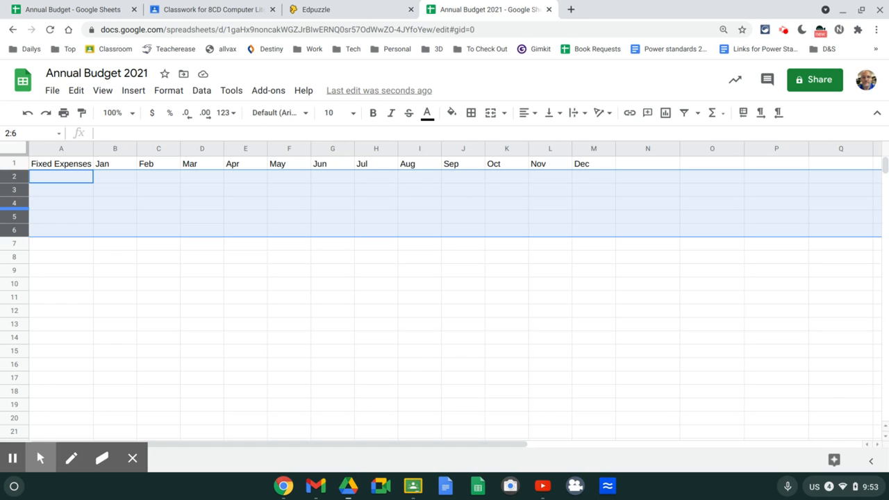
pyautogui.moveTo(10, 210); pyautogui.dragTo(11, 214)
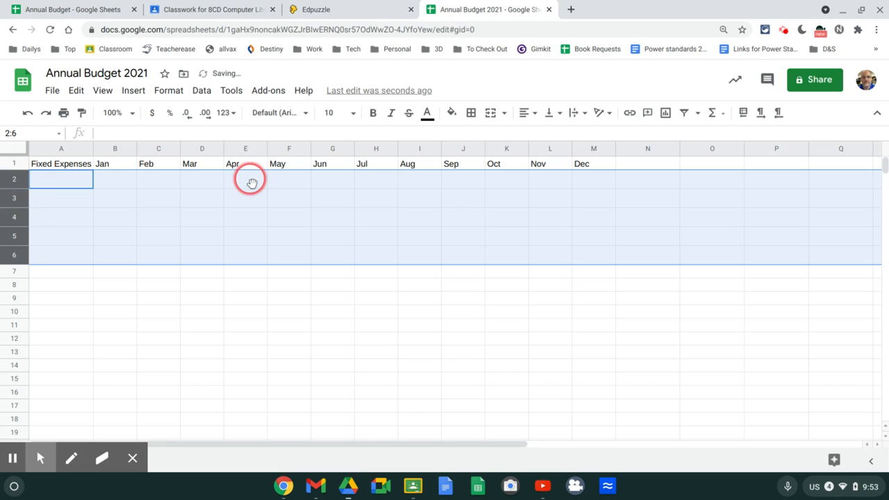
# Undo the height change made to rows 2 through 6
pyautogui.click(259, 252)
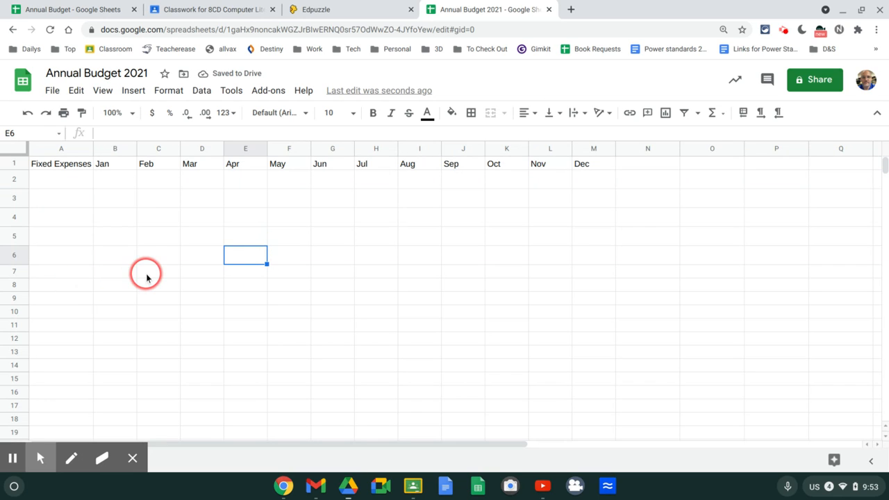
pyautogui.click(28, 114)
pyautogui.click(28, 115)
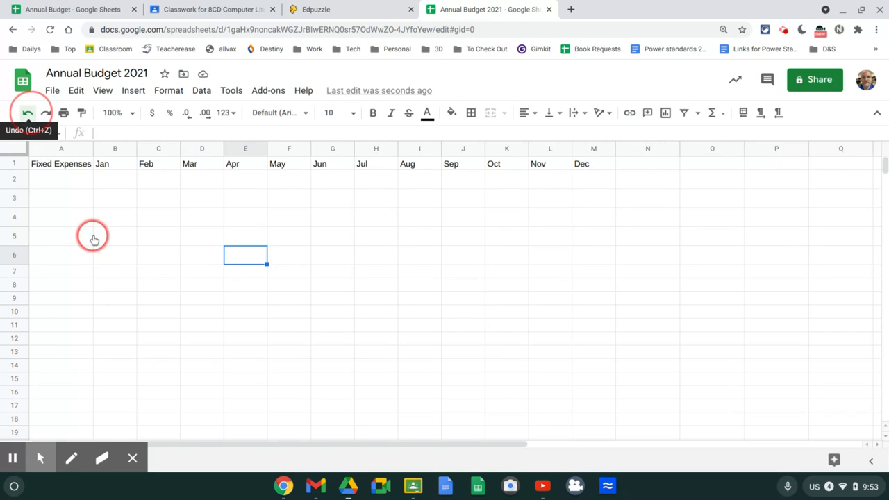
pyautogui.click(266, 216)
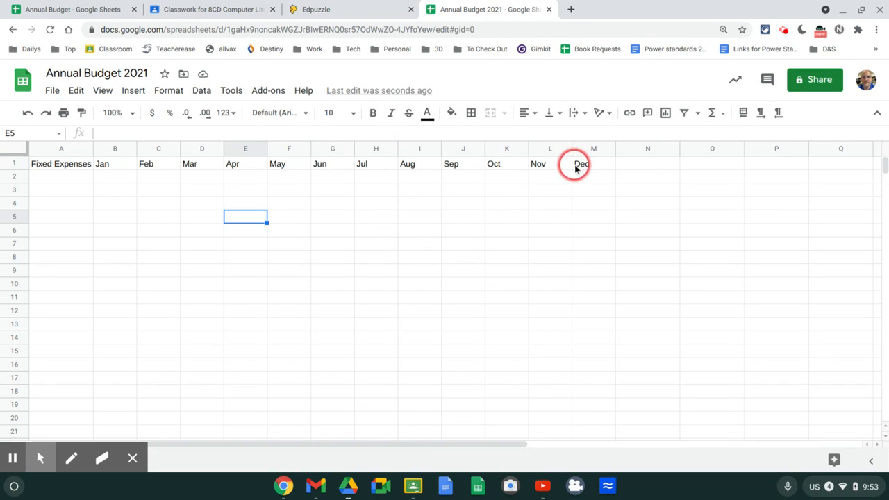
# Add the heading "Annual Total" in N1, directly after the Dec column
pyautogui.click(655, 165)
pyautogui.write('Annual')
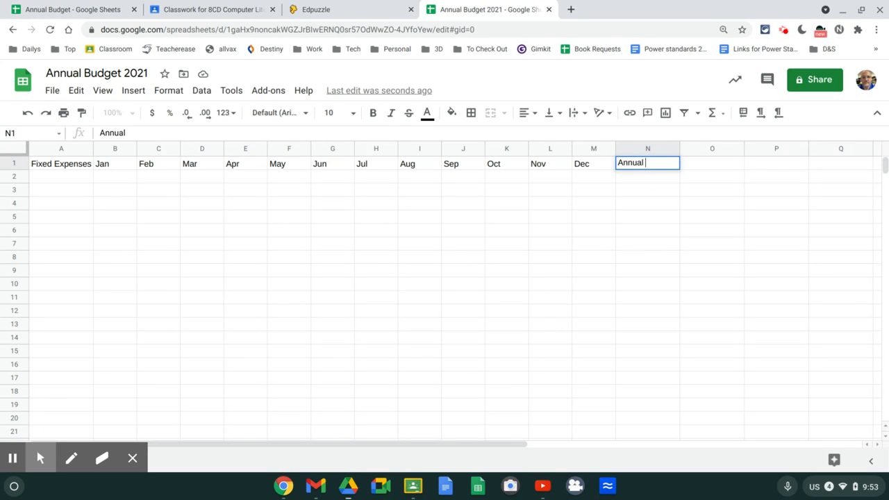
pyautogui.write(' Total')
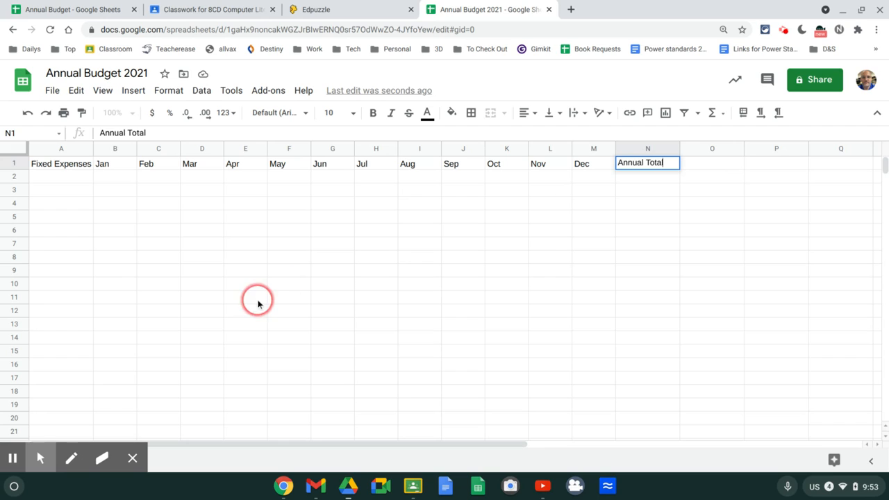
pyautogui.click(277, 285)
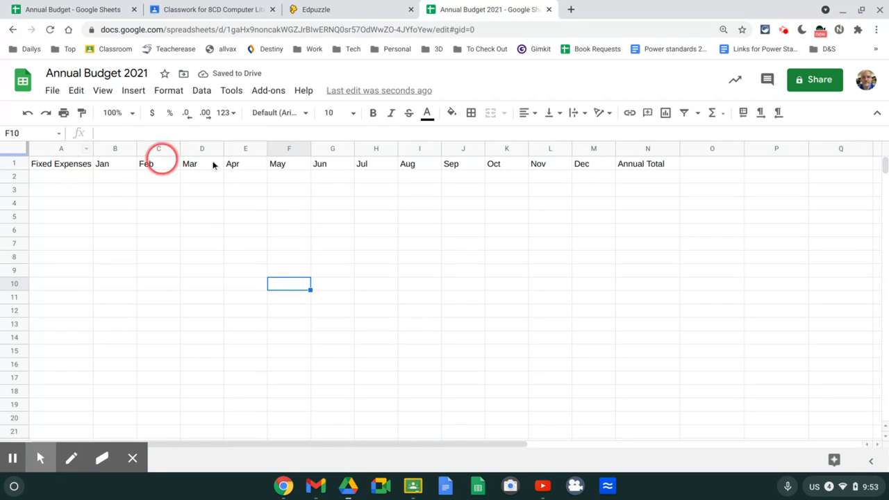
# List Rent, Car Payment and Phone Bill in A2 through A4 under the Fixed Expenses heading
pyautogui.click(58, 179)
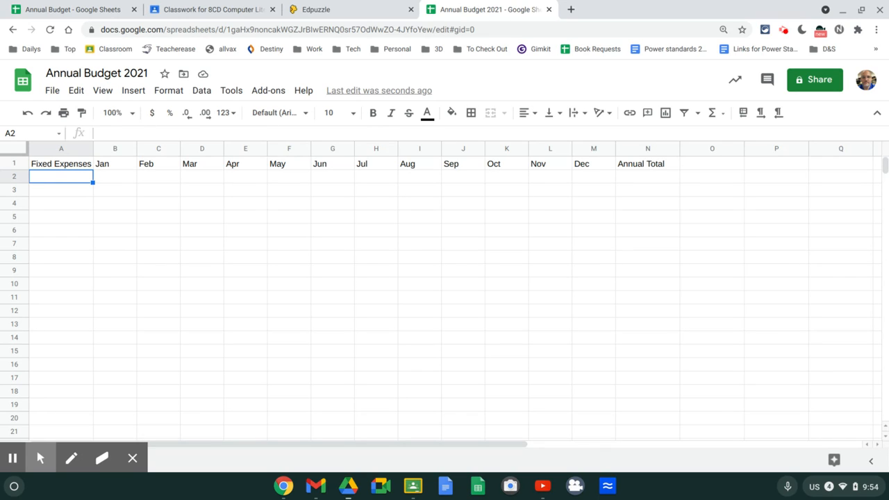
pyautogui.write('Rent')
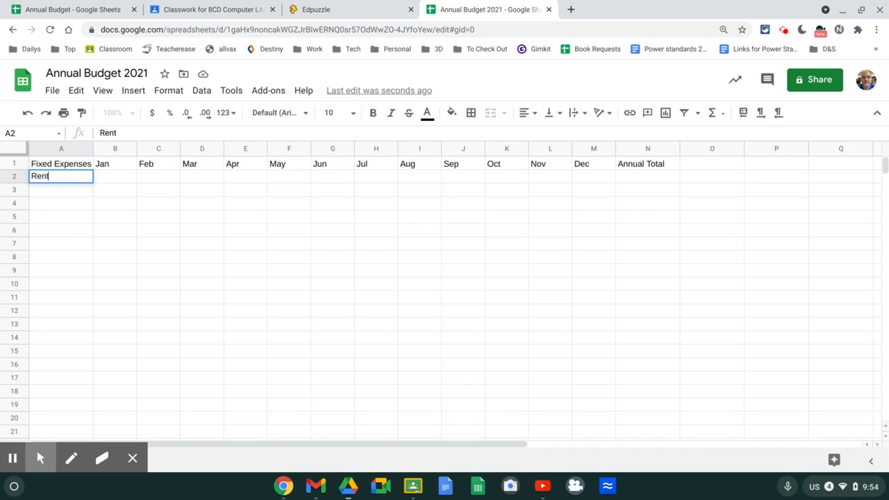
pyautogui.press('Return')
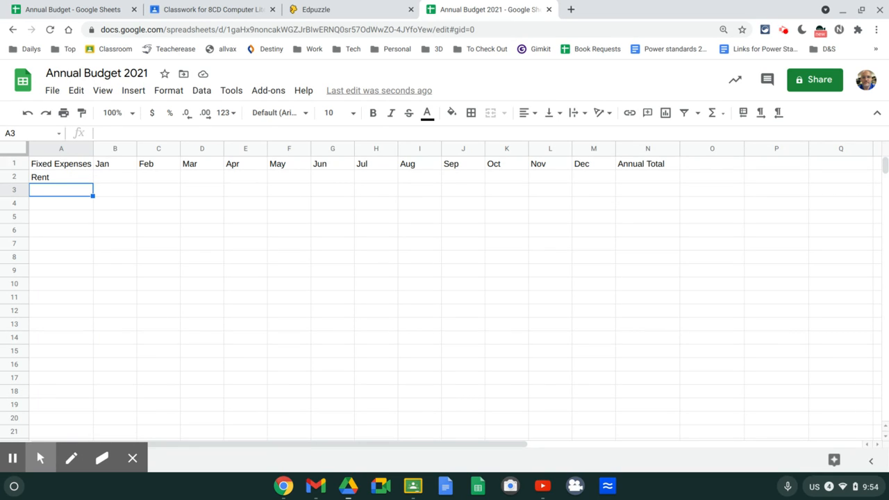
pyautogui.write('Car Payment')
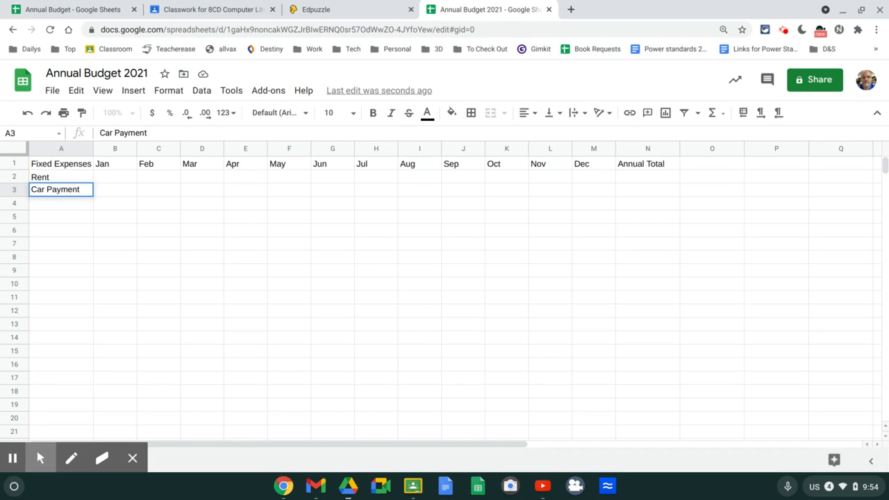
pyautogui.press('Return')
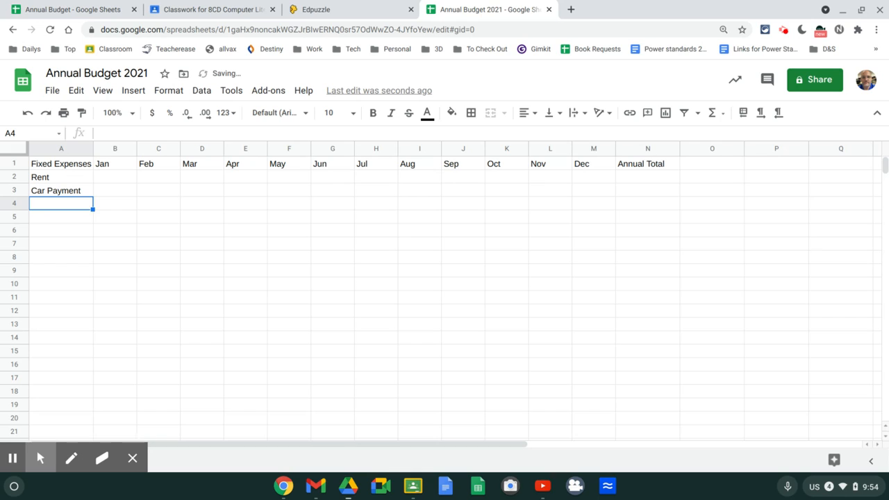
pyautogui.write('Phone B')
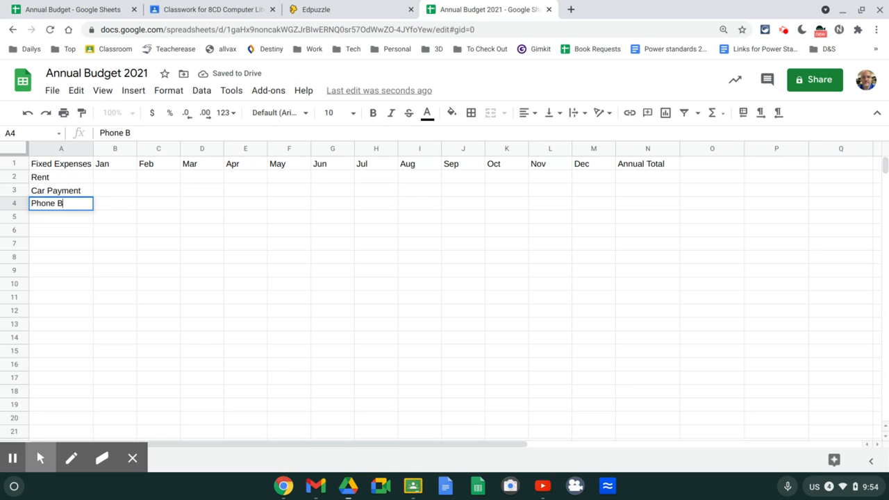
pyautogui.write('ill')
pyautogui.press('Return')
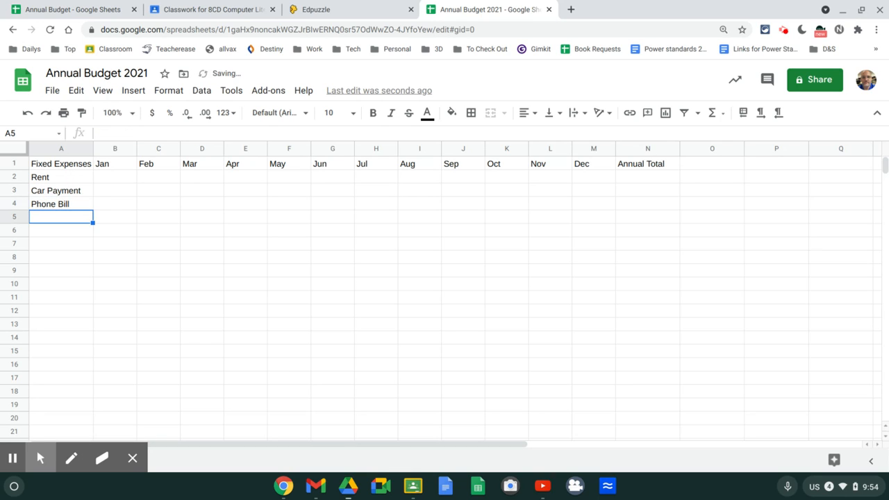
# Continue the fixed expenses list with Cable/Internet, Gas, Electricity and Sub Total in A5 through A8
pyautogui.write('Cable/Internet')
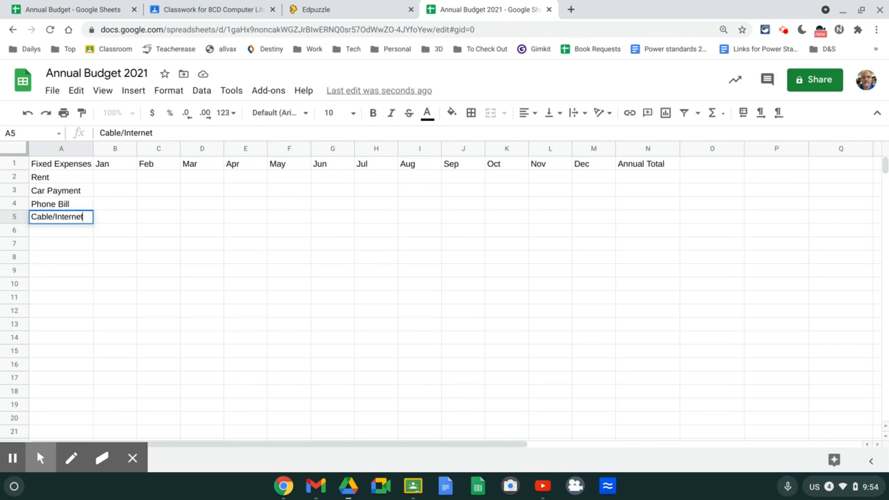
pyautogui.press('Return')
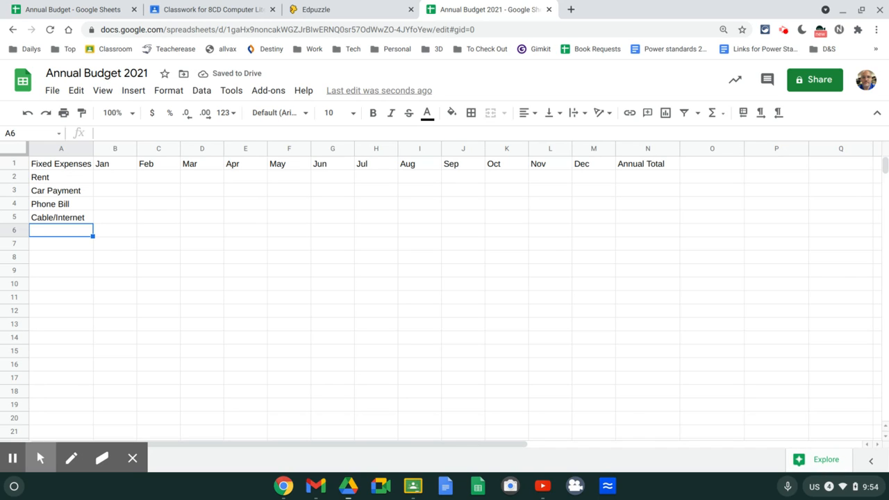
pyautogui.write('Gas')
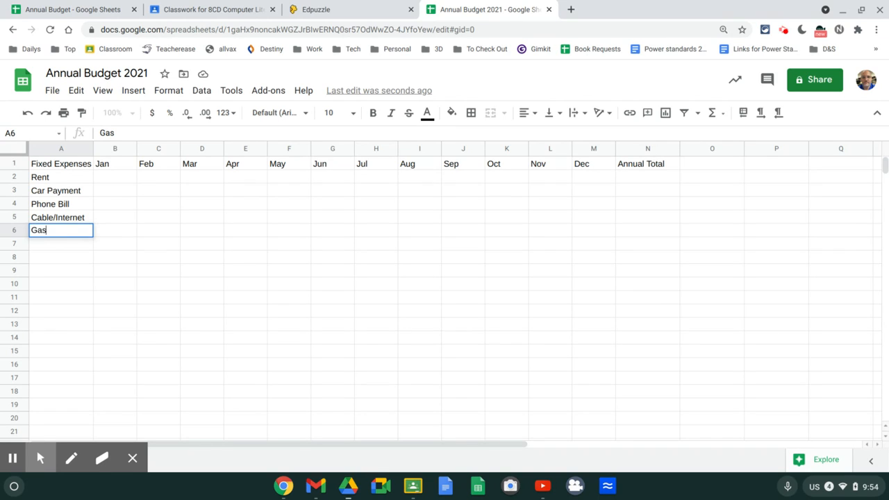
pyautogui.press('Return')
pyautogui.write('Electricity')
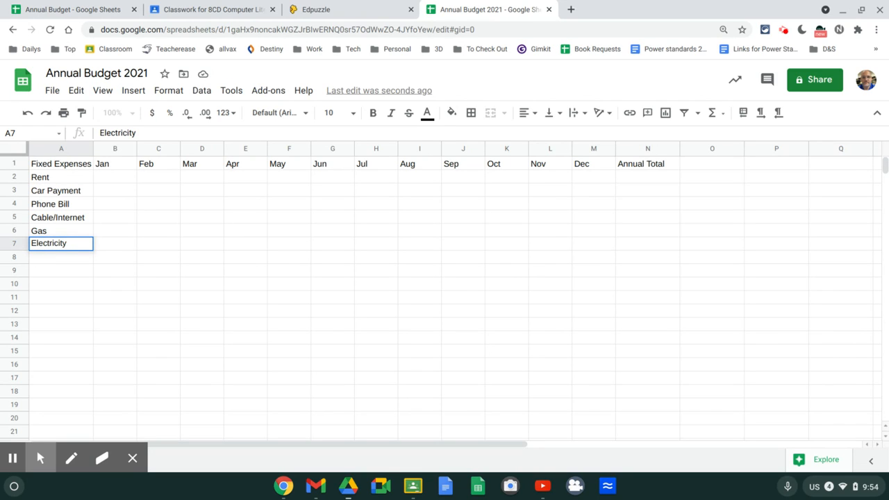
pyautogui.press('Return')
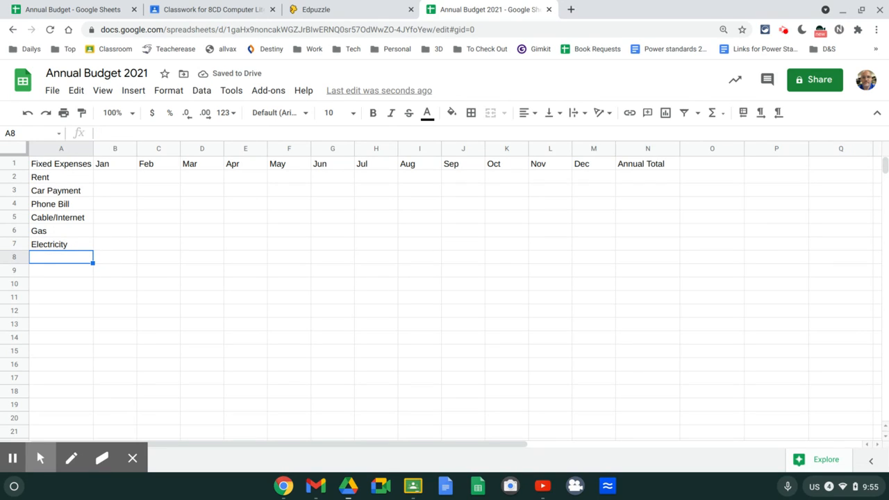
pyautogui.write('Sub Total')
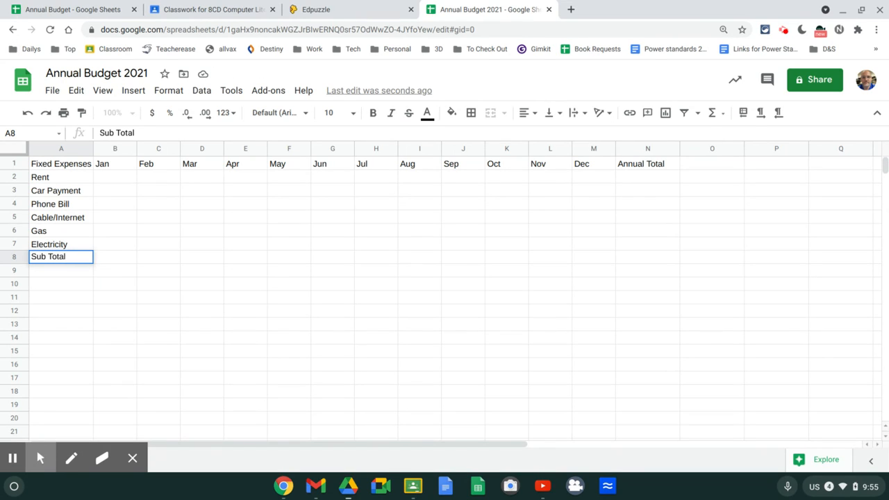
pyautogui.press('Return')
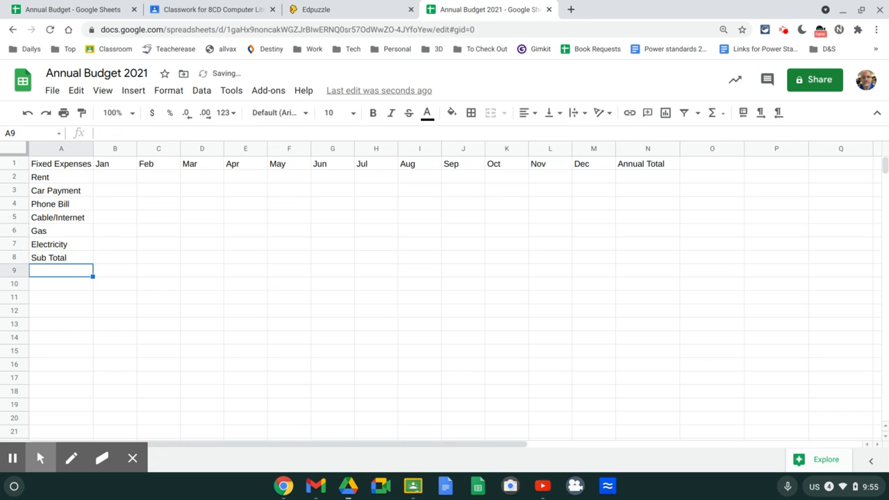
# Leave rows 9 and 10 blank and enter the heading "Variable Expenses" in A11
pyautogui.press('Return')
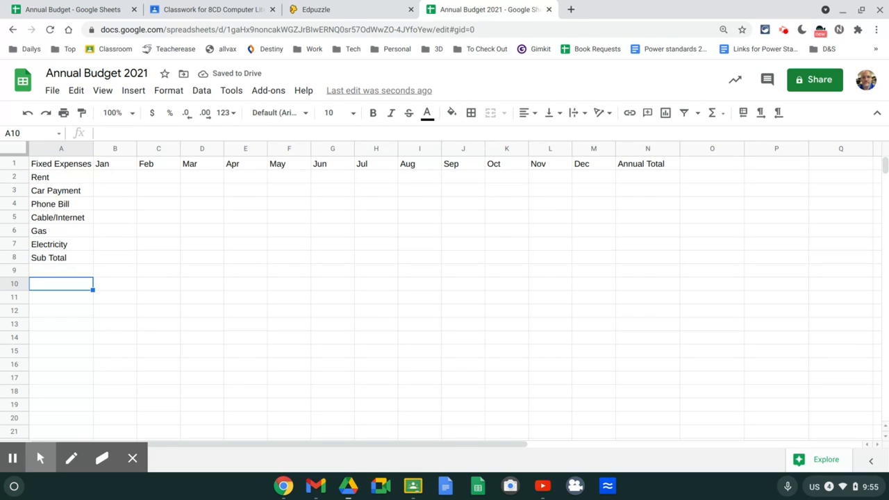
pyautogui.press('Return')
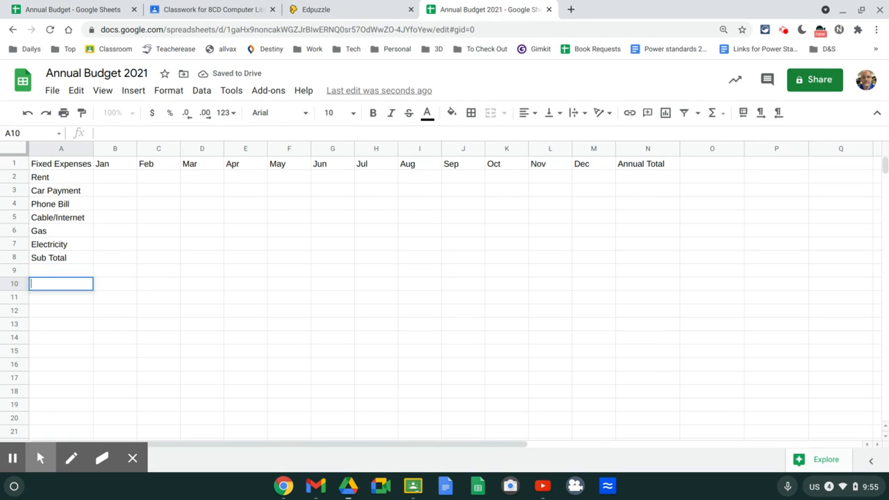
pyautogui.press('Return')
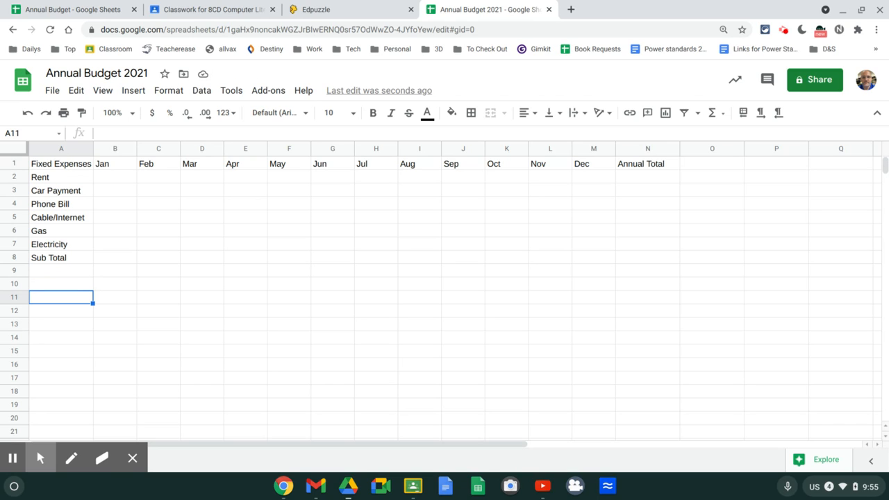
pyautogui.write('Variab')
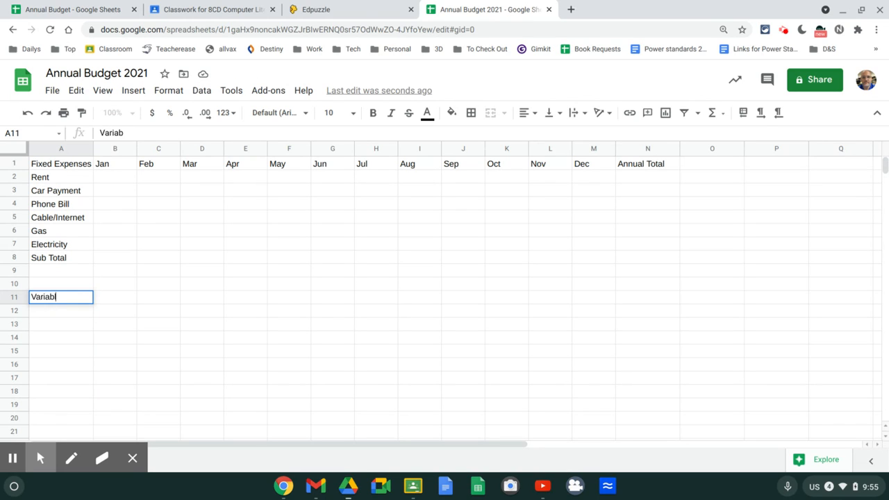
pyautogui.write('le Expenses')
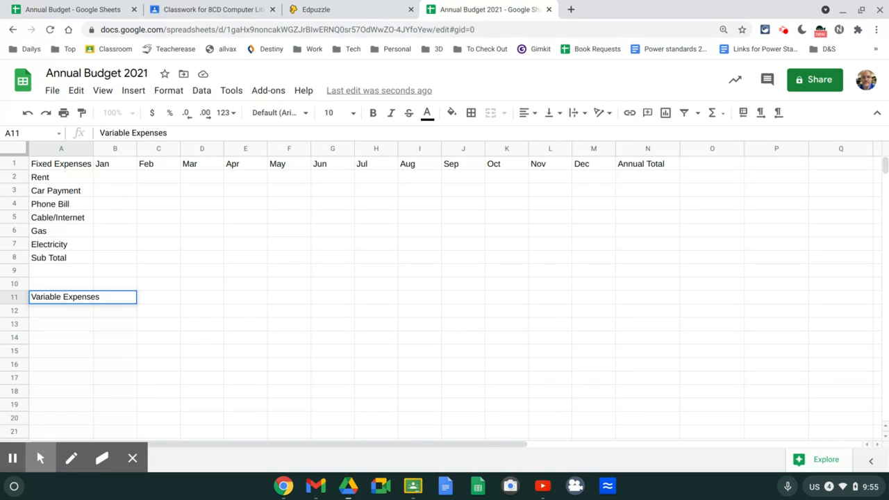
pyautogui.press('Return')
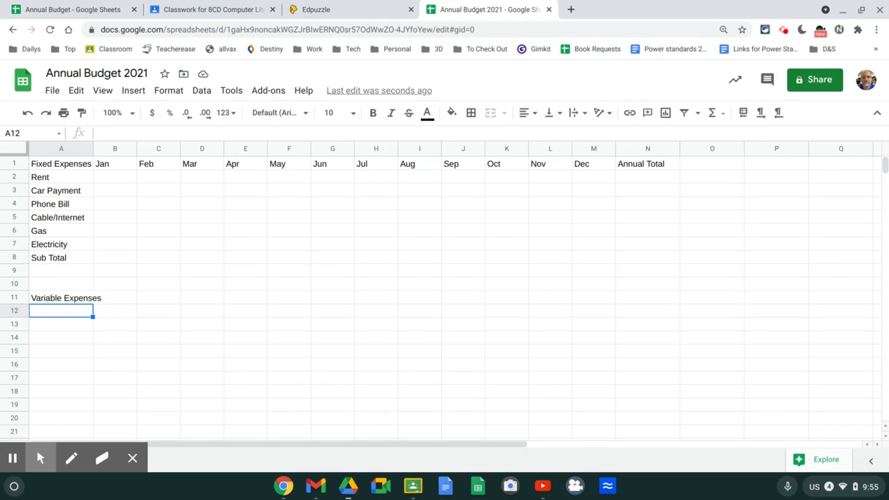
# List Food, Eating Out, Clothing and Toys in A12 through A15, and widen column A to fit the Variable Expenses heading
pyautogui.write('Food')
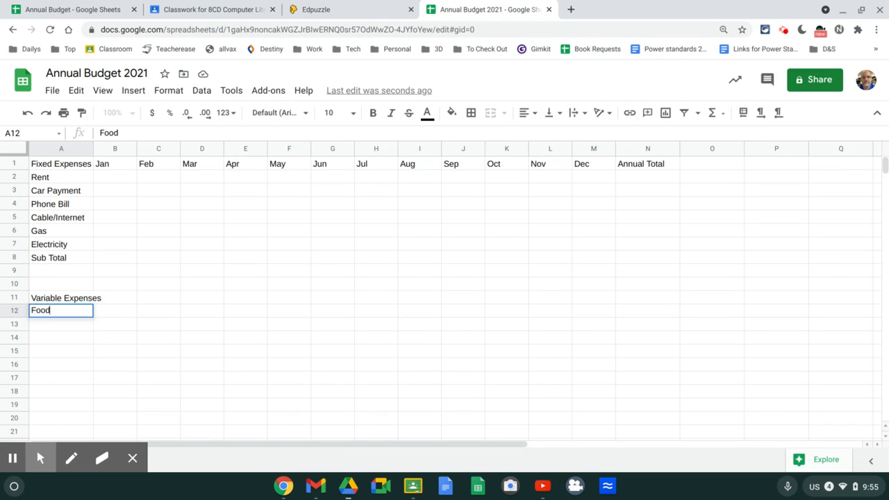
pyautogui.press('Return')
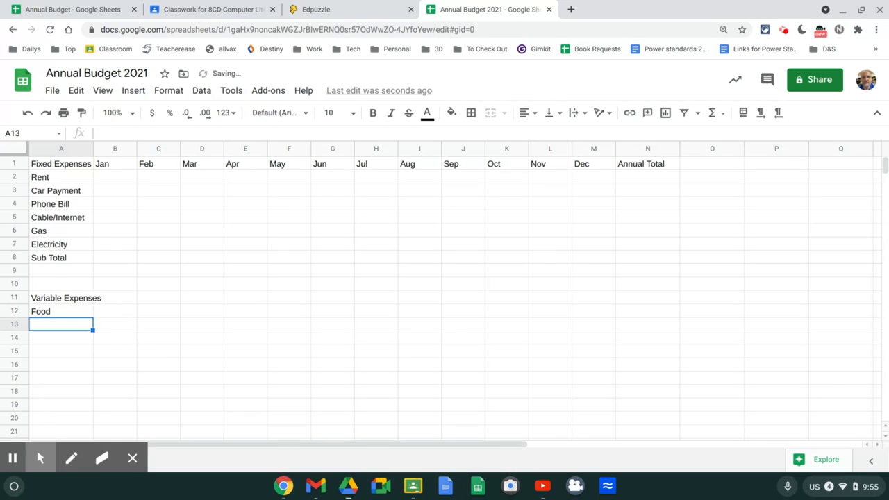
pyautogui.write('Eating Out')
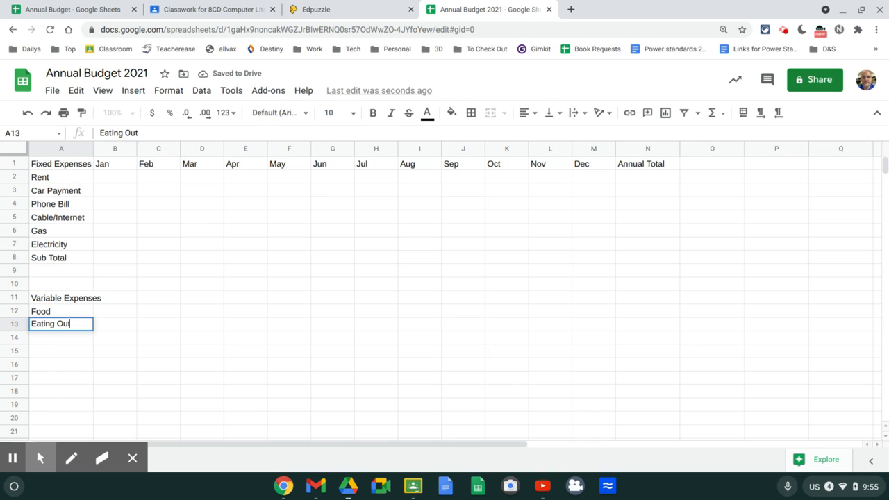
pyautogui.press('Return')
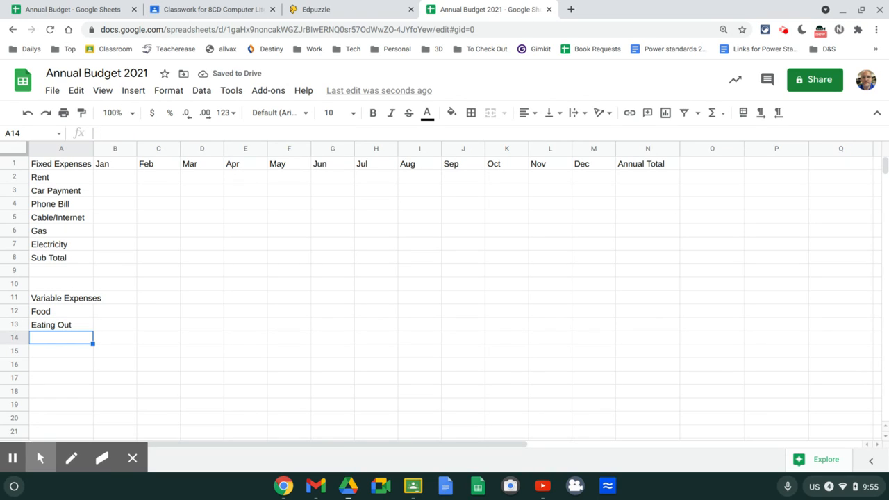
pyautogui.write('Clothing')
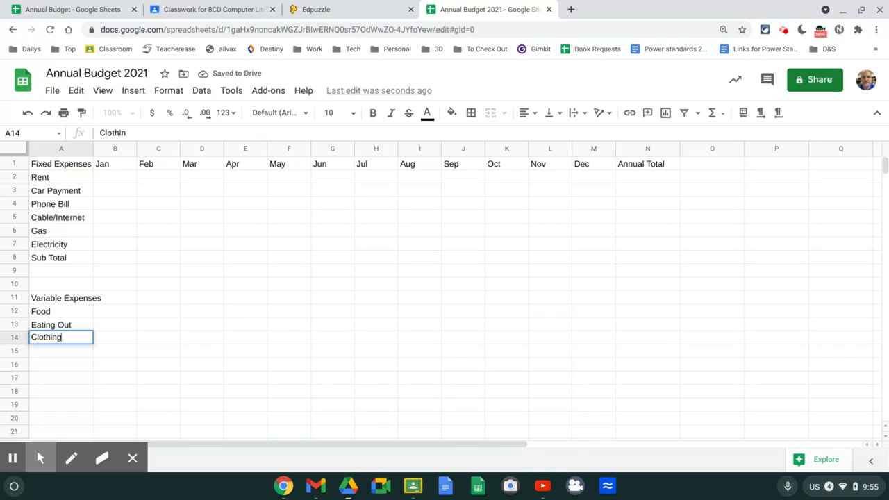
pyautogui.press('Return')
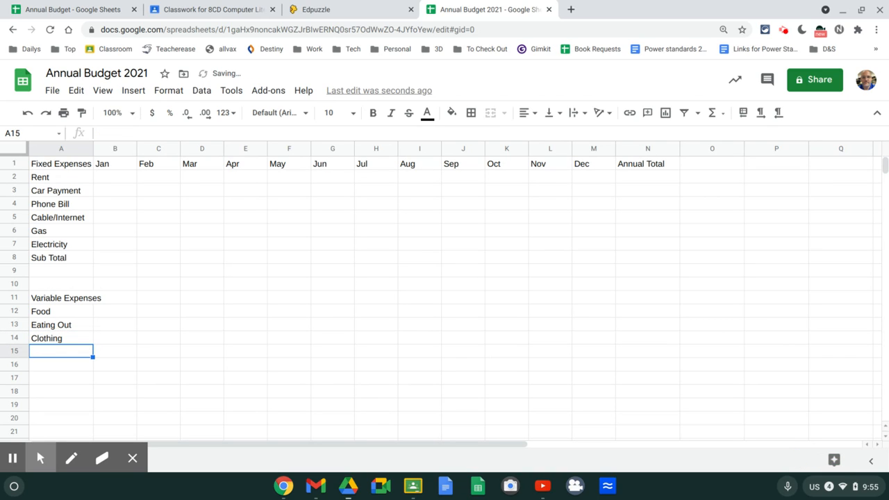
pyautogui.write('Toys')
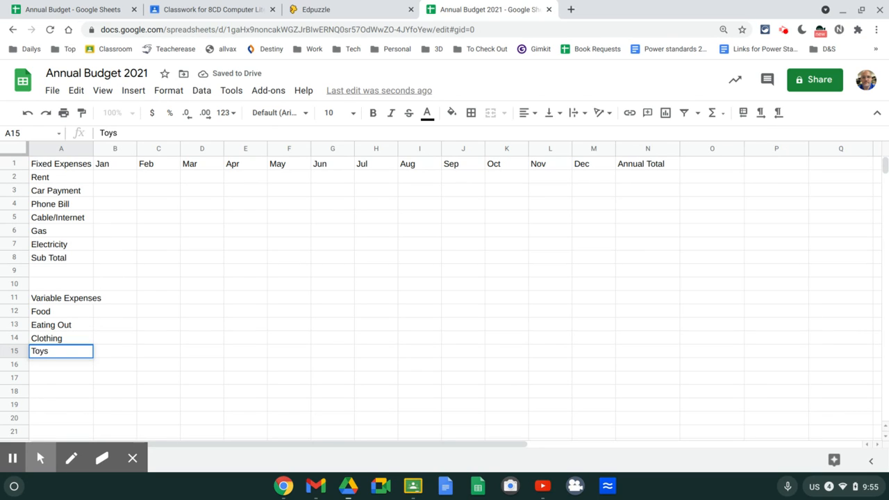
pyautogui.press('Return')
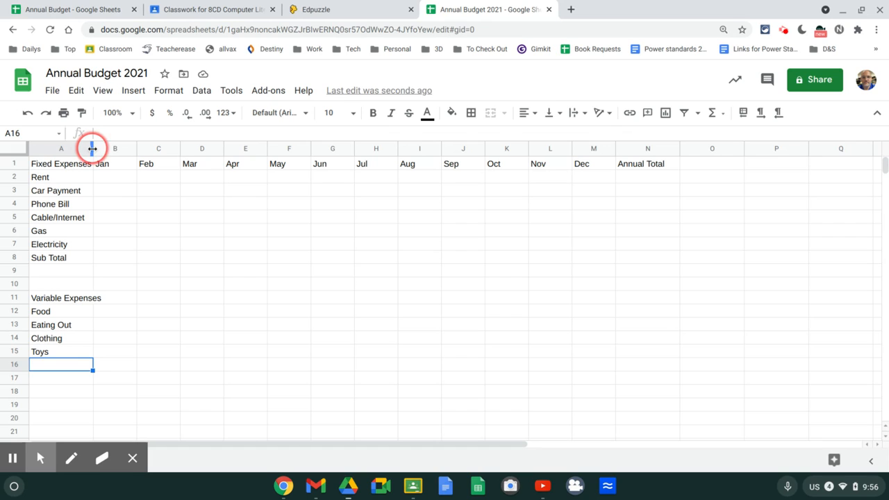
pyautogui.moveTo(93, 148); pyautogui.dragTo(111, 148)
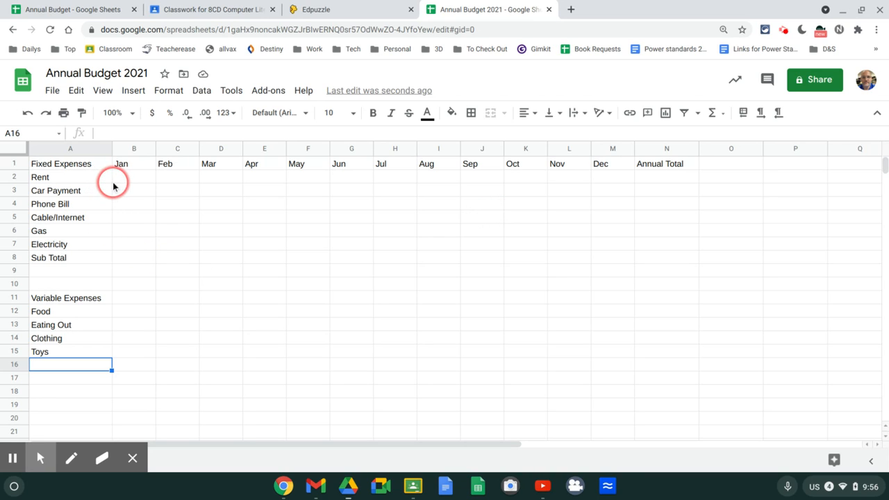
# Fill the month headings Jan through Dec in B1:M1 with light blue
pyautogui.moveTo(123, 166); pyautogui.dragTo(617, 167)
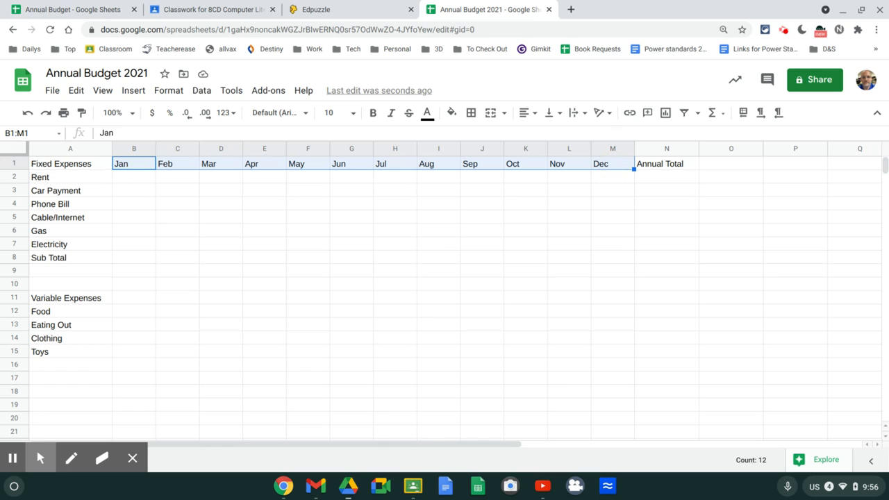
pyautogui.click(451, 113)
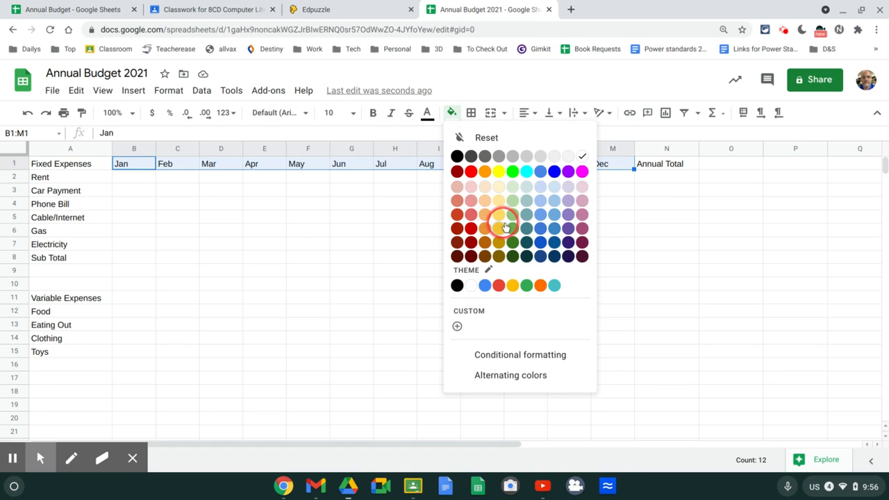
pyautogui.click(541, 206)
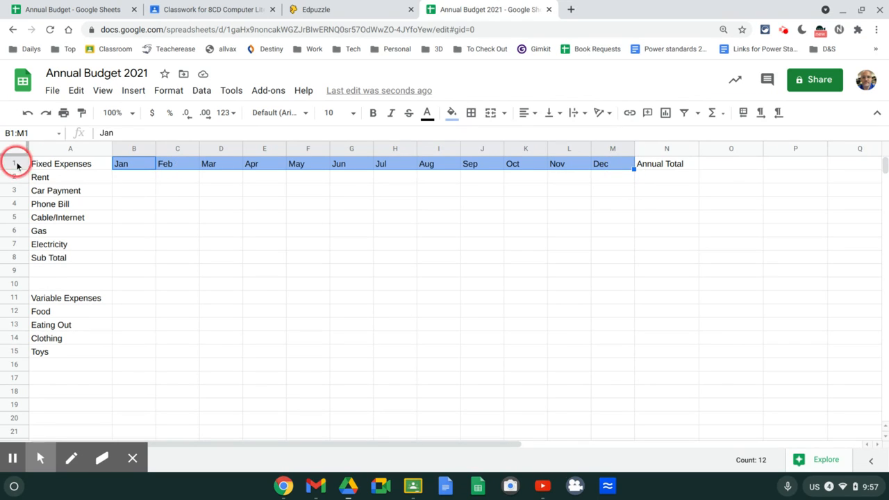
# Give the Fixed Expenses and Variable Expenses headings in A1 and A11 a red fill and white text
pyautogui.click(56, 166)
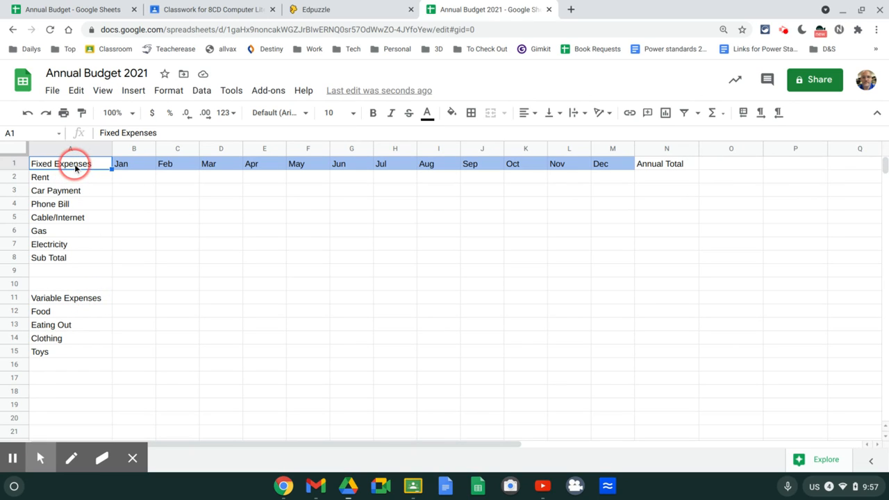
pyautogui.keyDown('ctrl'); pyautogui.click(82, 300); pyautogui.keyUp('ctrl')
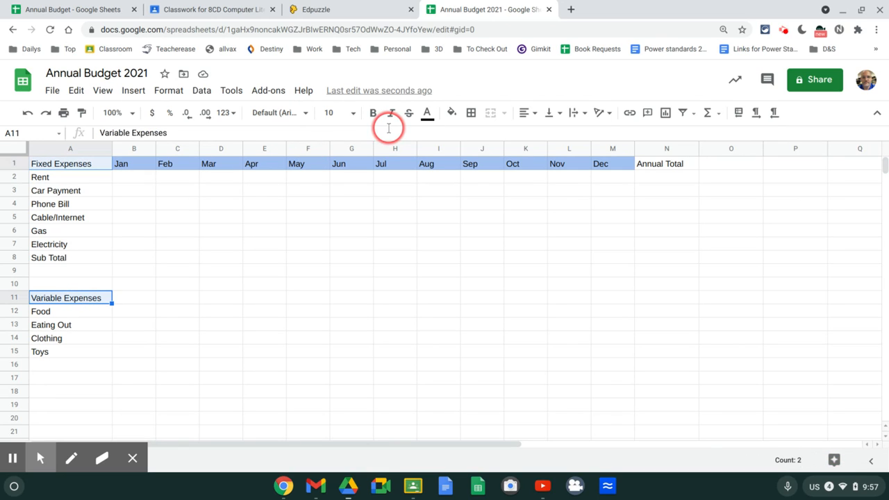
pyautogui.click(451, 113)
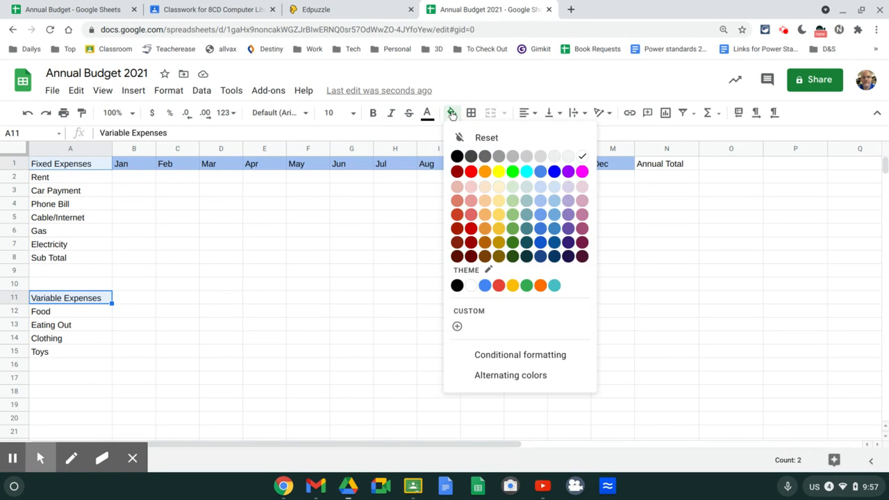
pyautogui.click(471, 172)
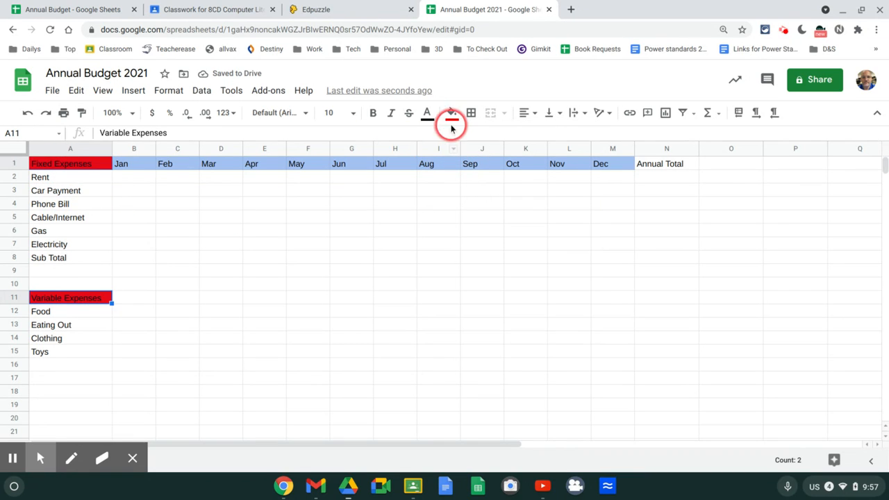
pyautogui.click(427, 112)
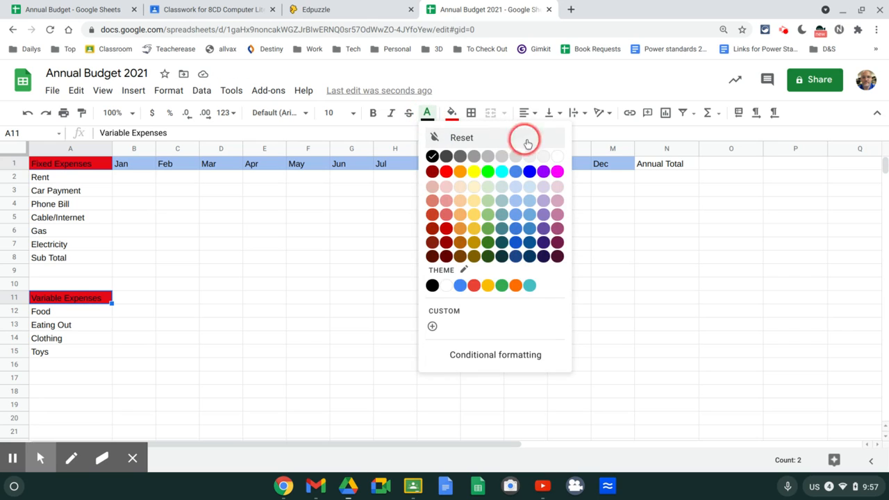
pyautogui.click(557, 156)
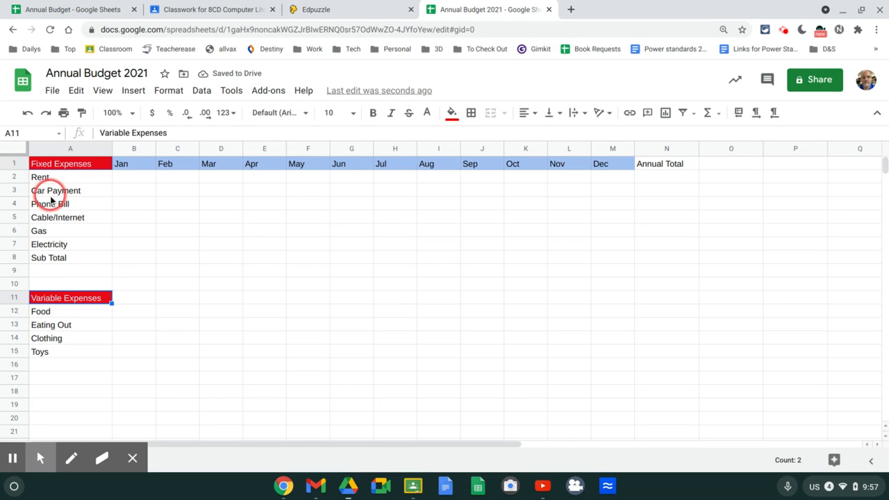
pyautogui.click(64, 261)
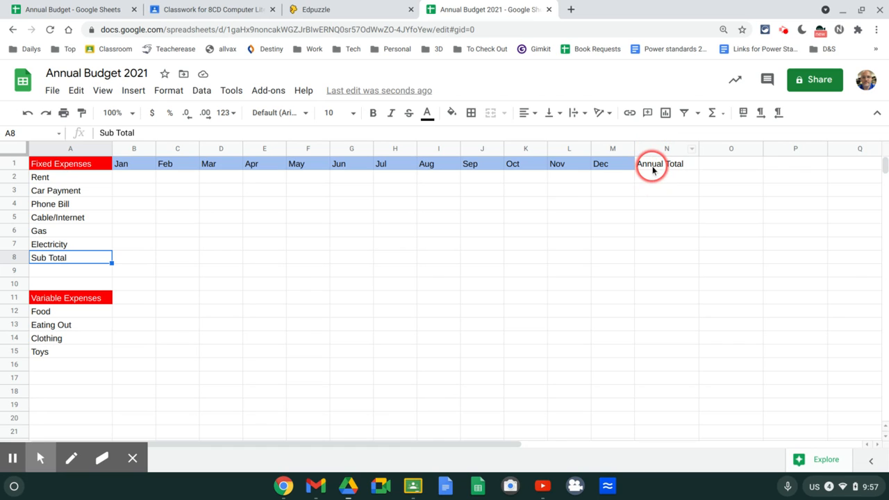
# Format the Annual Total column range N1:N18 with a black fill and white text
pyautogui.moveTo(652, 168); pyautogui.dragTo(669, 401)
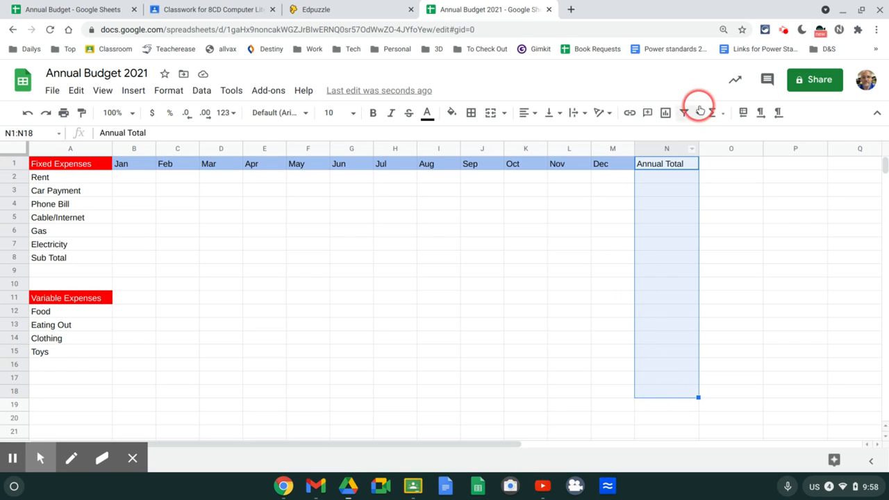
pyautogui.click(450, 114)
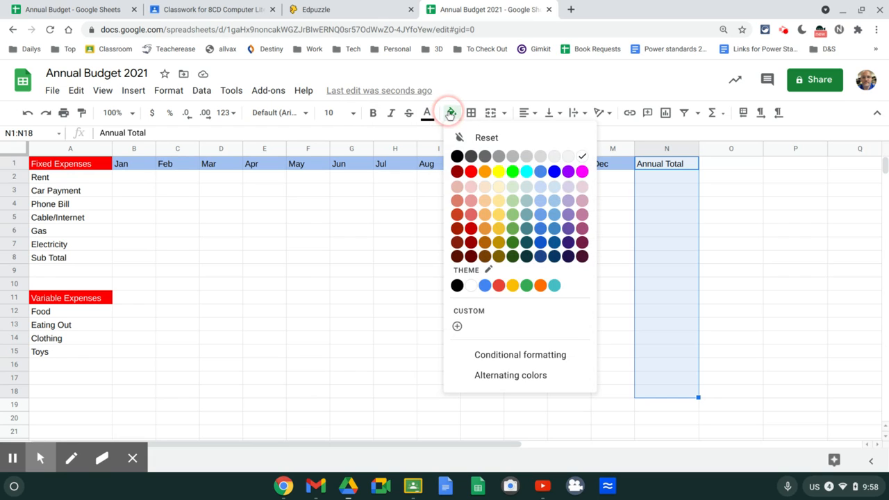
pyautogui.click(457, 156)
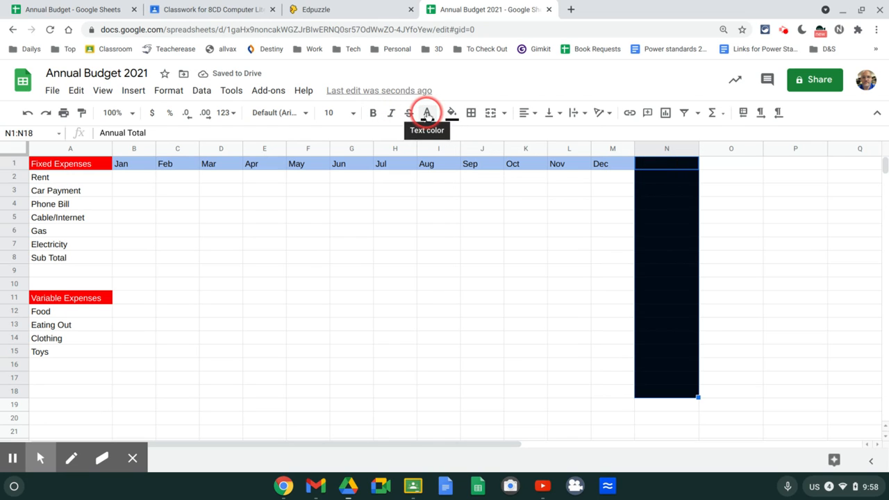
pyautogui.click(427, 113)
pyautogui.click(561, 158)
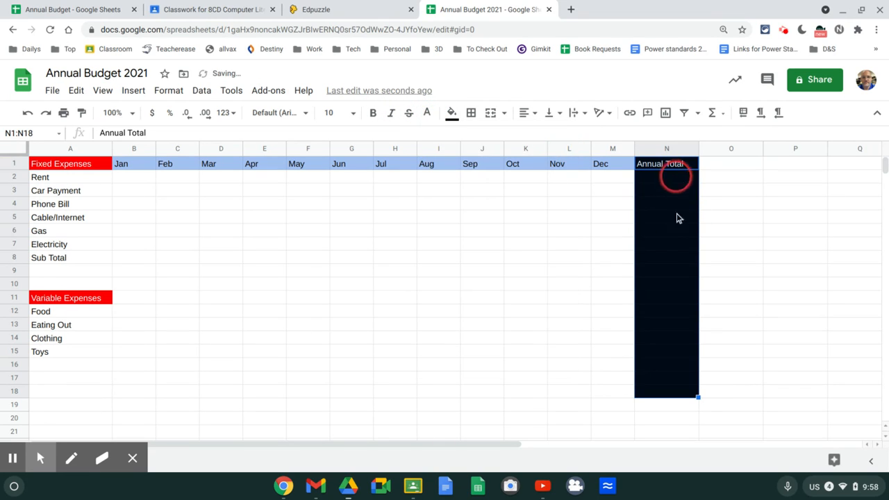
pyautogui.press('Return')
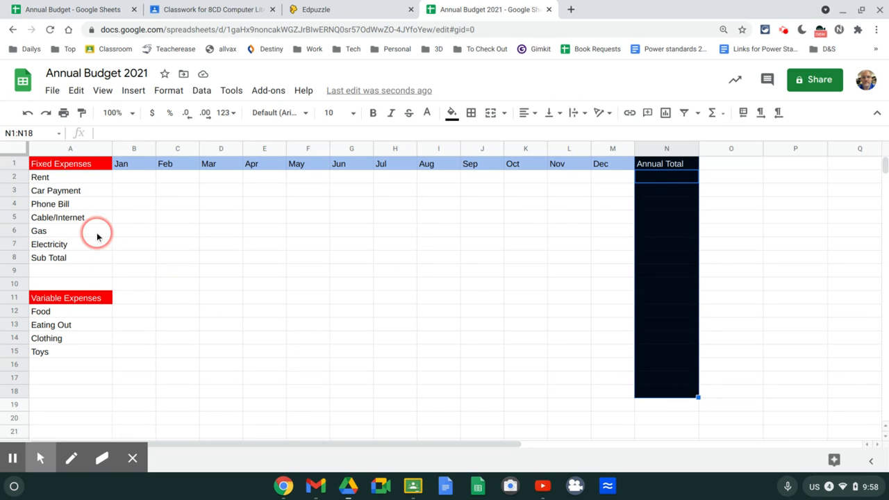
# Fill the fixed expense items in A2:A7 with light green and the variable expense items in A12:A15 with light yellow-orange
pyautogui.moveTo(47, 179); pyautogui.dragTo(60, 246)
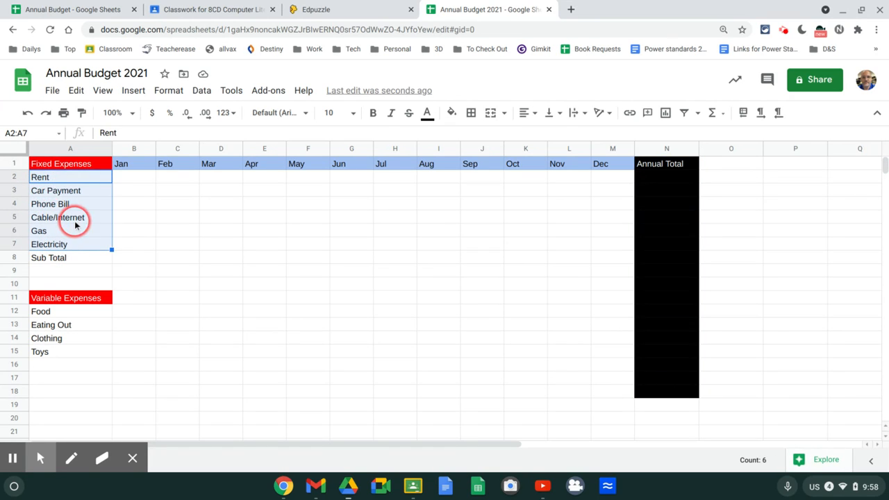
pyautogui.click(452, 115)
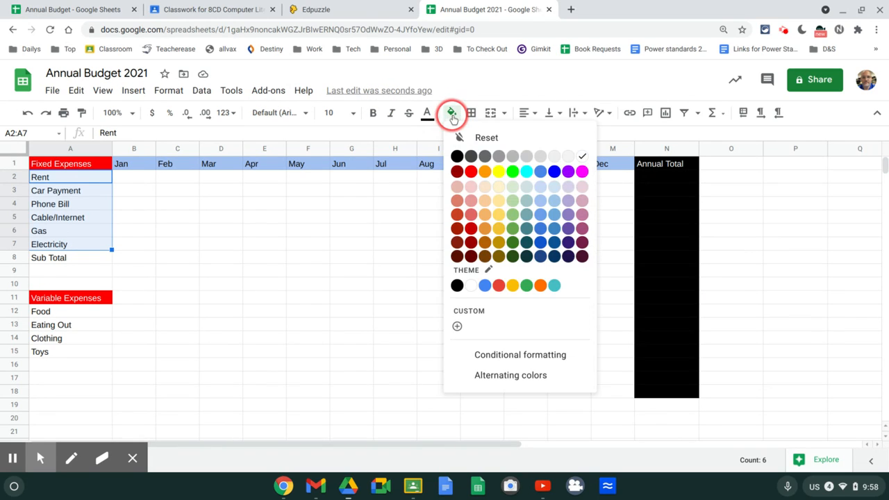
pyautogui.click(512, 214)
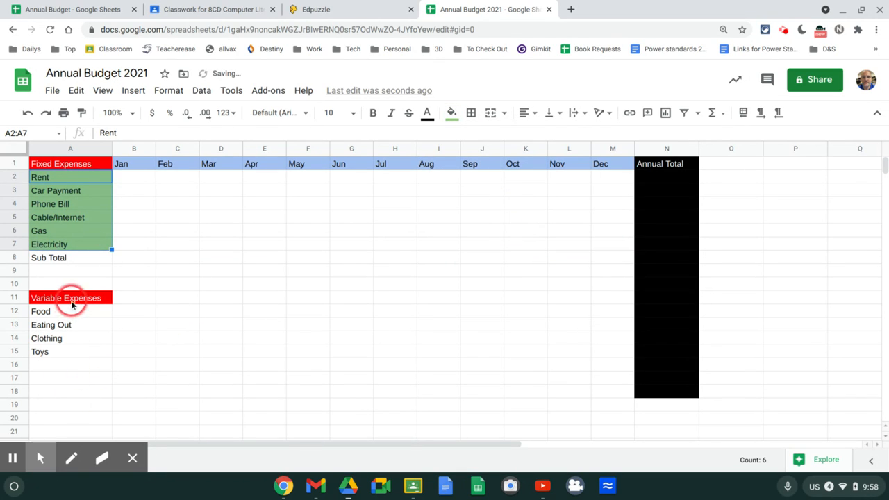
pyautogui.moveTo(75, 315); pyautogui.dragTo(80, 355)
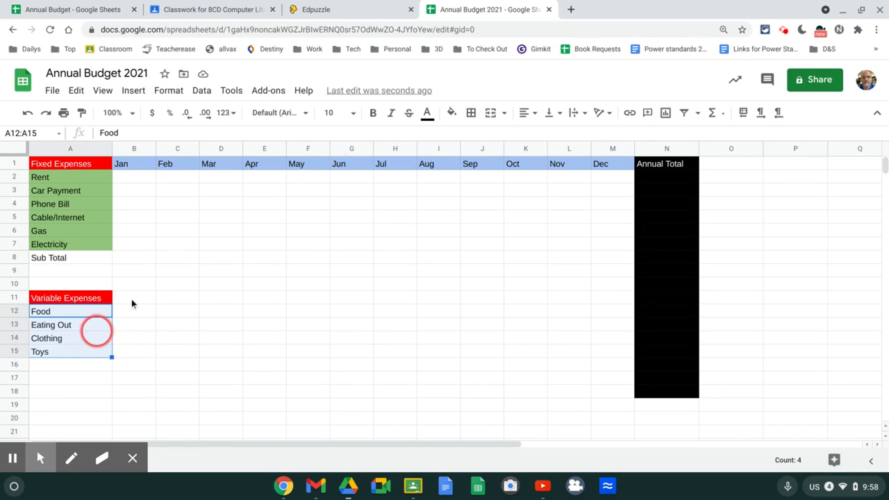
pyautogui.click(452, 113)
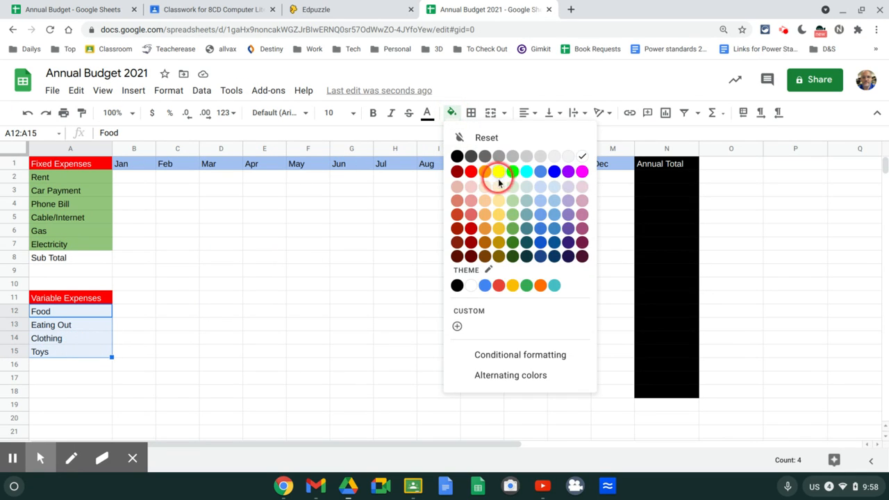
pyautogui.click(500, 215)
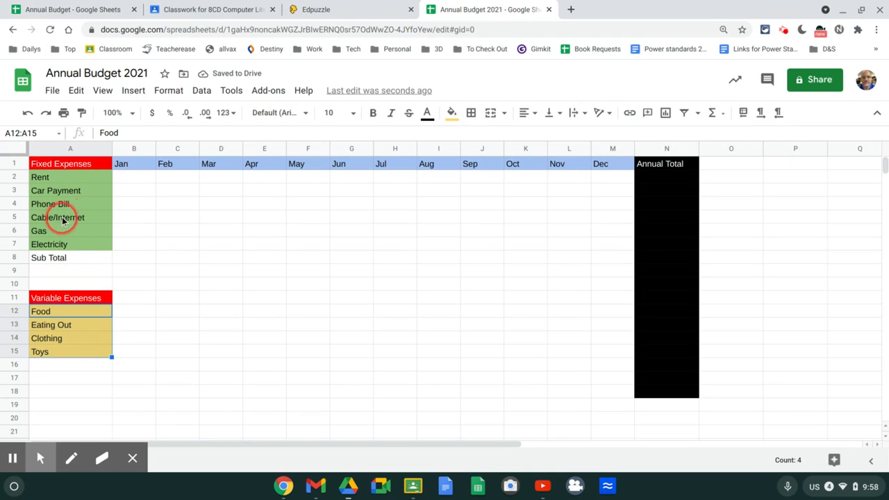
pyautogui.click(71, 343)
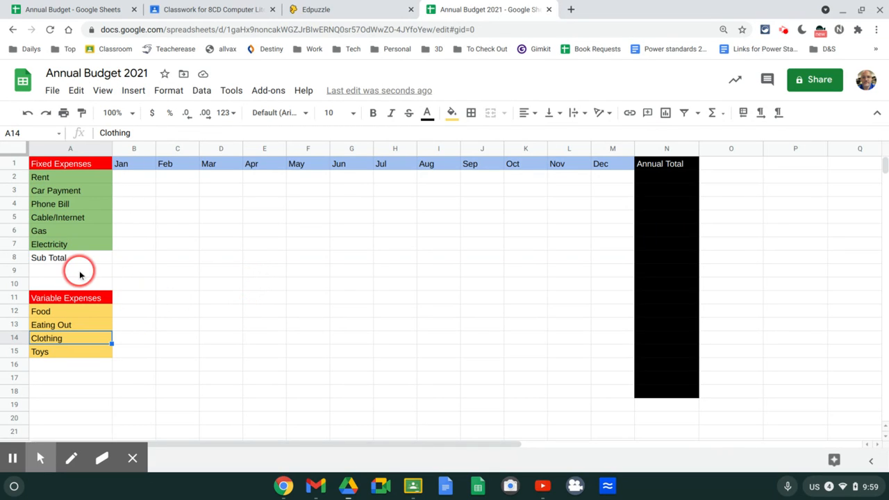
# Enter "Sub Total" in A16 below the variable expense items
pyautogui.click(51, 372)
pyautogui.write('Sub Total')
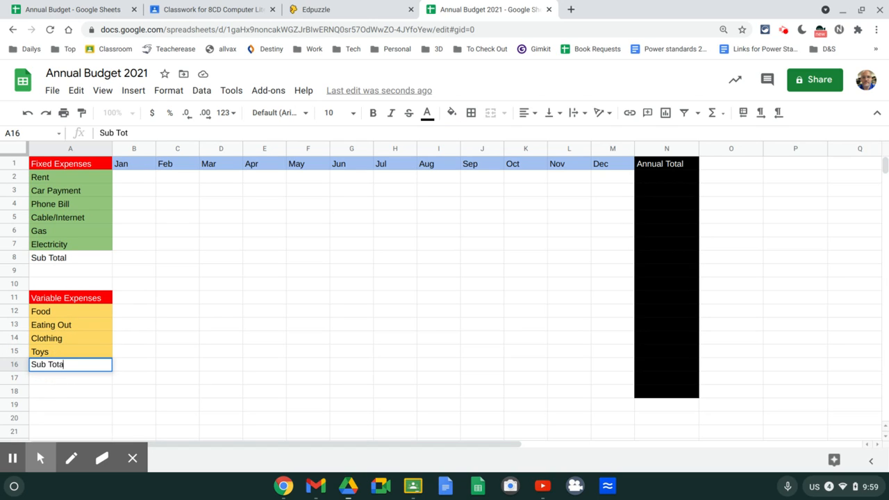
pyautogui.click(187, 368)
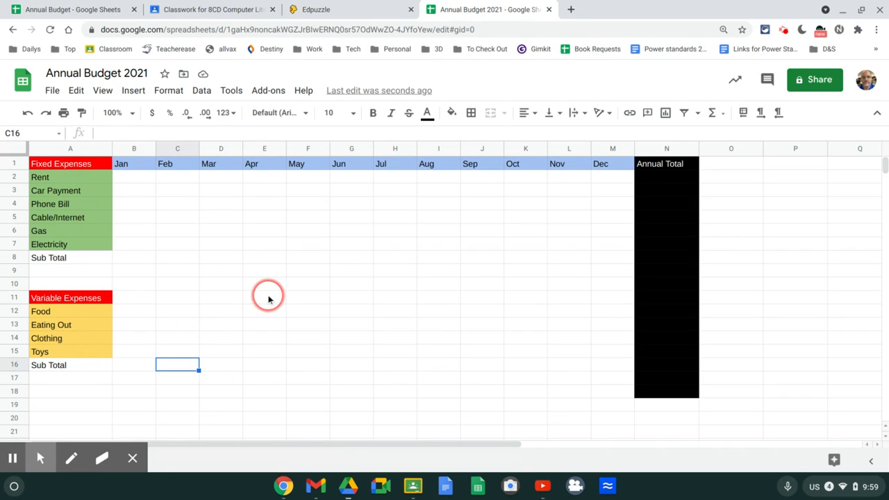
# Freeze the first row so the month headings stay in place while scrolling down
pyautogui.click(105, 91)
pyautogui.click(183, 119)
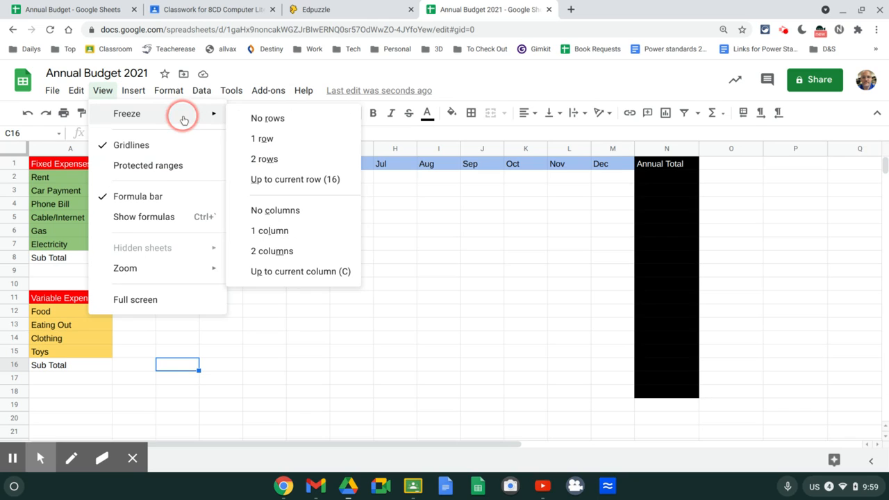
pyautogui.click(273, 142)
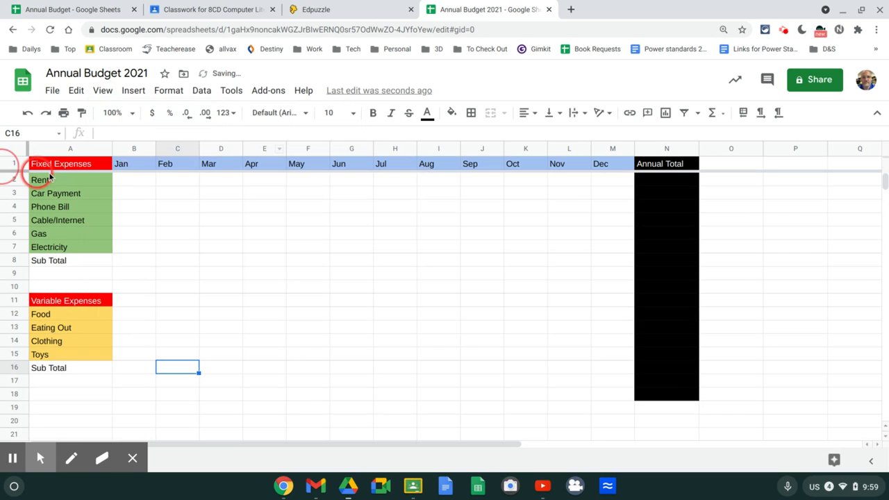
pyautogui.scroll(-9, 184, 276)
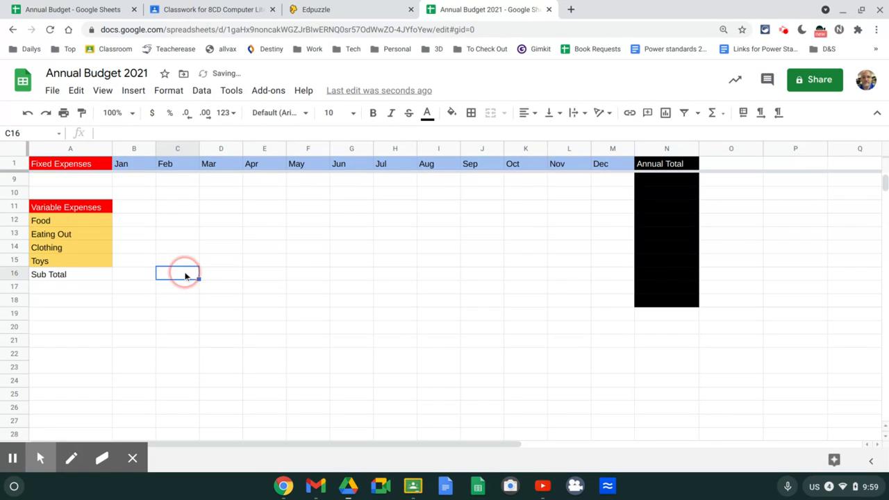
pyautogui.scroll(9, 444, 305)
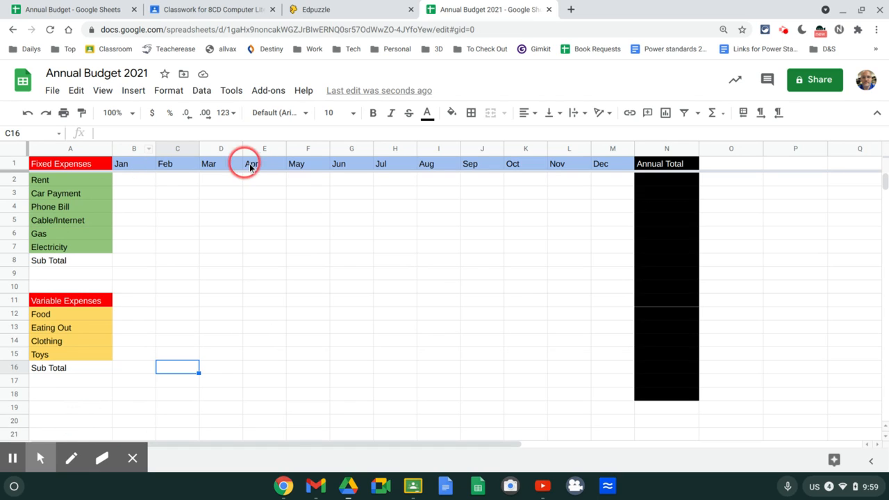
# Freeze the first column containing the expense names
pyautogui.click(109, 94)
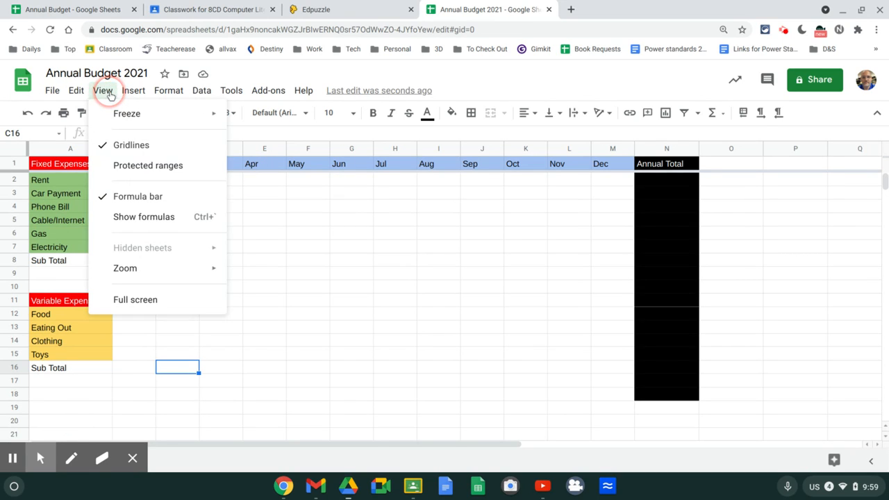
pyautogui.click(159, 113)
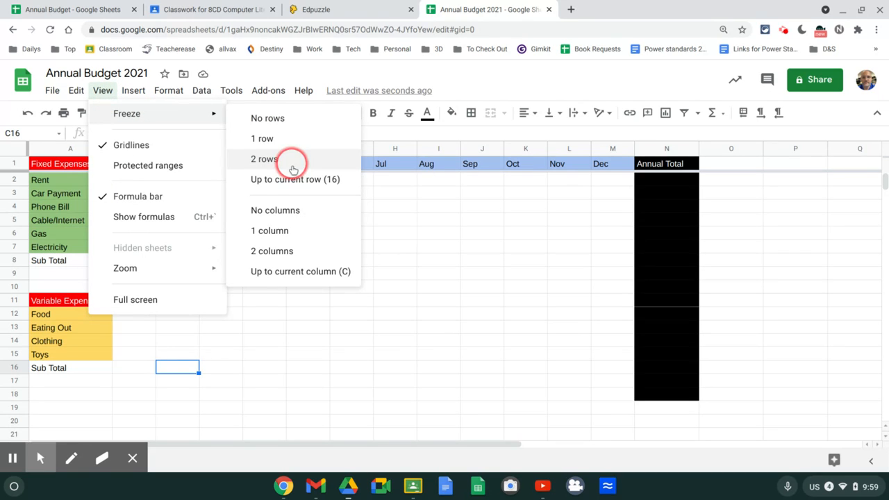
pyautogui.click(270, 232)
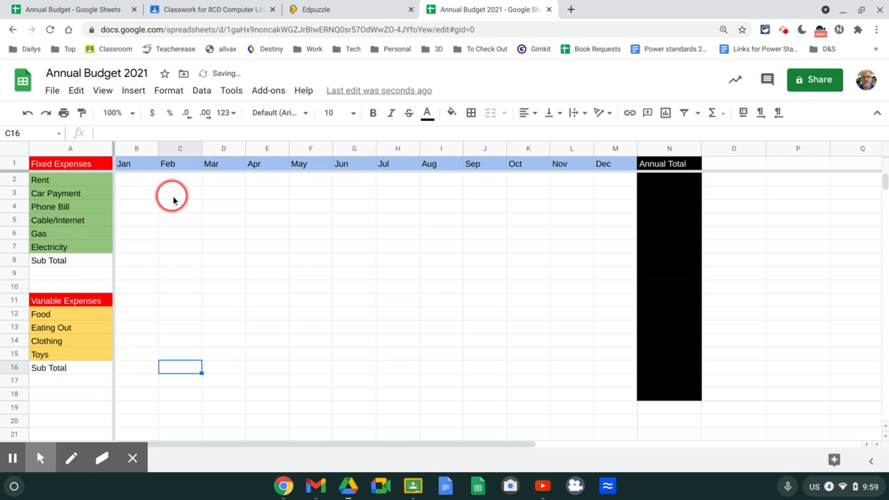
# Check the frozen month headings and expense names while moving across and down the sheet, and return to the start
pyautogui.hscroll(4, 287, 253)
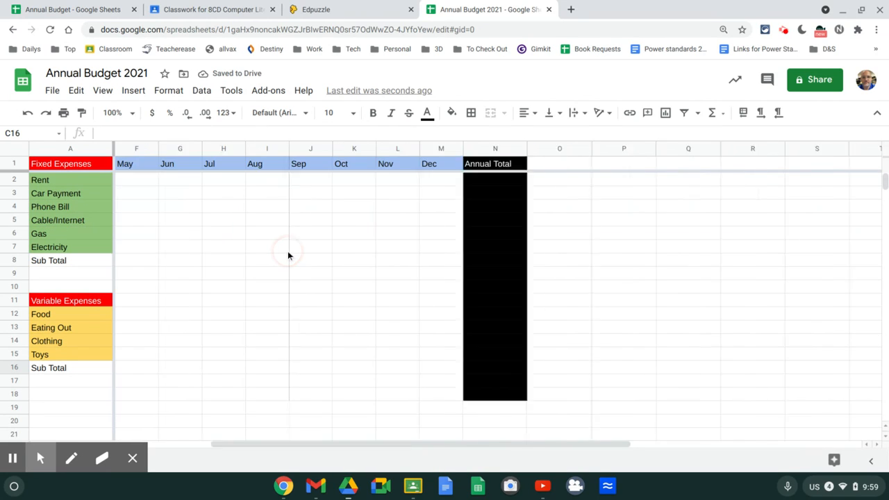
pyautogui.hscroll(-4, 289, 255)
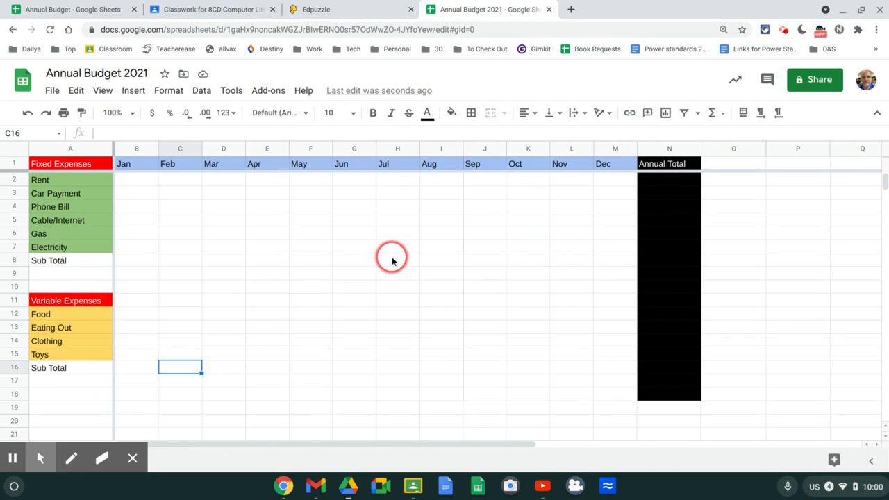
pyautogui.scroll(-5, 581, 316)
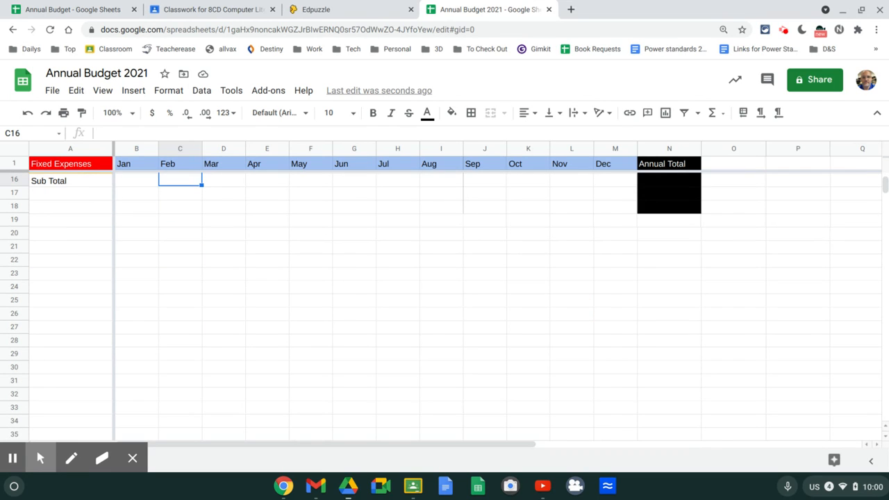
pyautogui.hscroll(6, 290, 327)
pyautogui.hscroll(-1, 290, 327)
pyautogui.scroll(3, 409, 318)
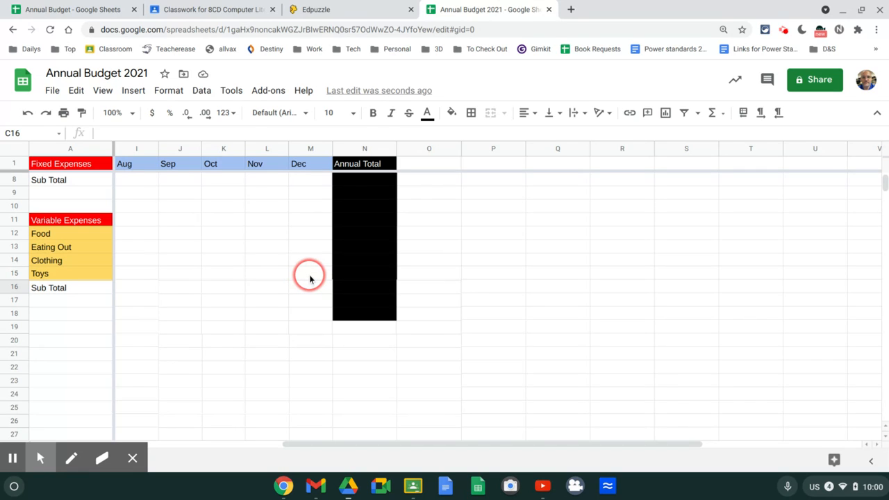
pyautogui.hscroll(-5, 309, 279)
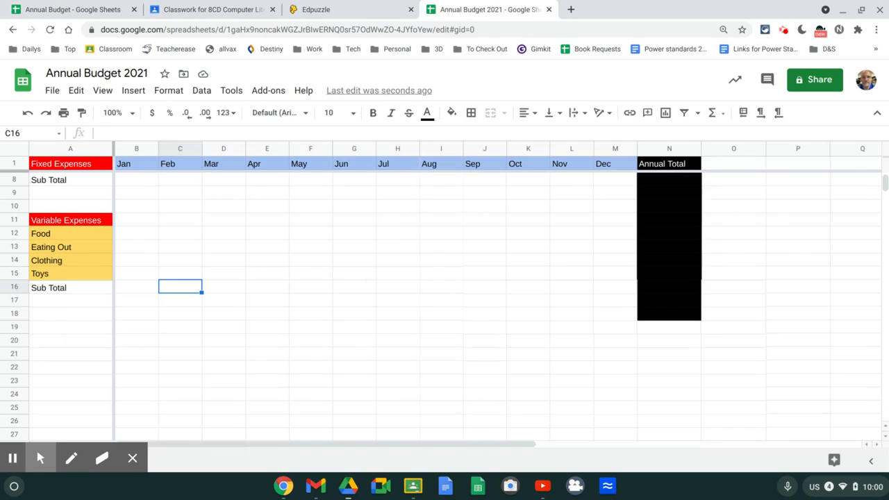
pyautogui.scroll(2, 444, 298)
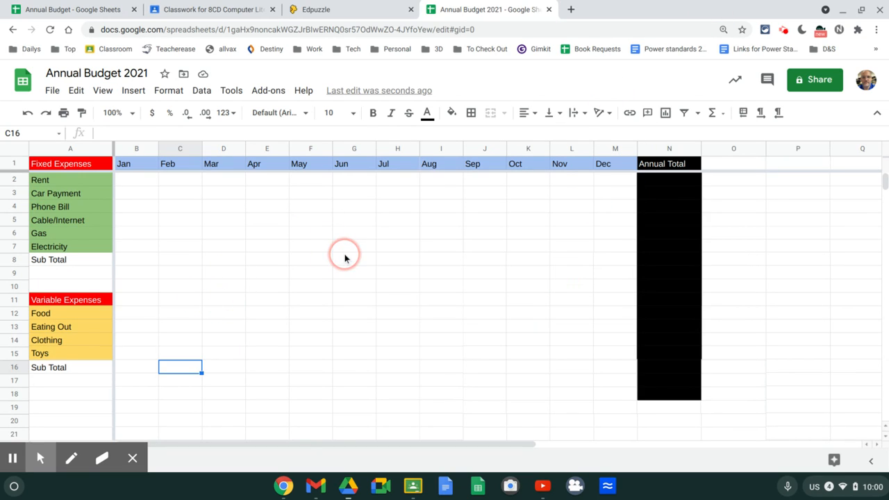
pyautogui.click(783, 29)
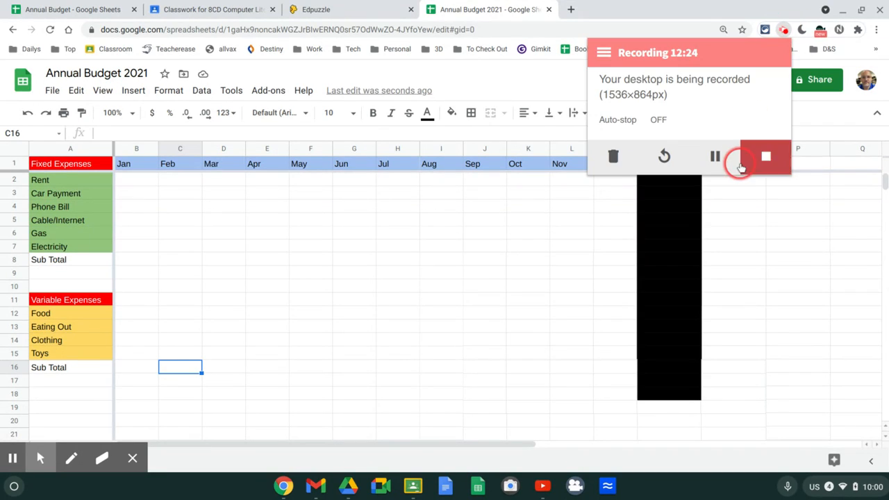